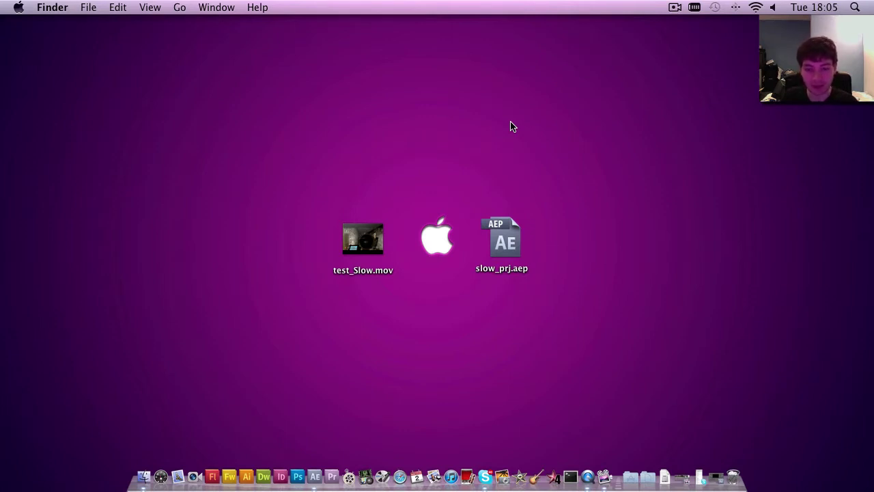
- Open test_Slow.mov in QuickTime Player and play it from the beginning
double_click(361, 245)
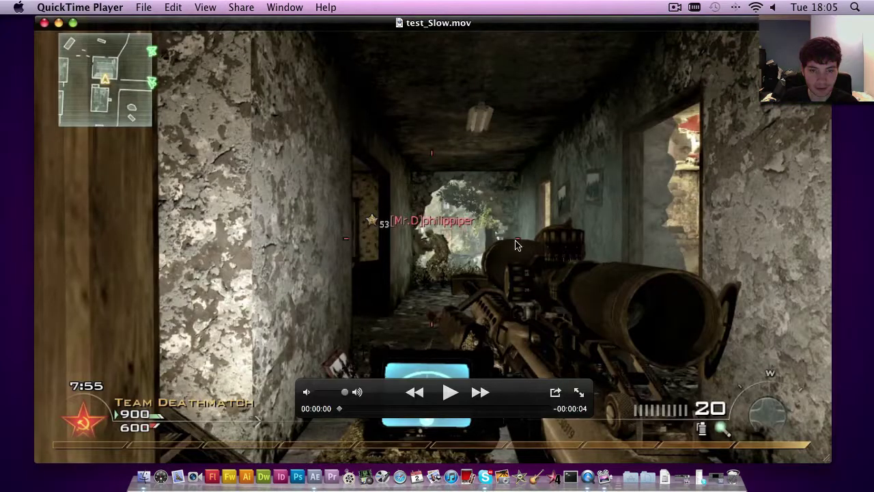
mouse_move(353, 26)
left_mouse_down()
mouse_move(354, 42)
mouse_move(358, 26)
left_mouse_up()
left_click(451, 394)
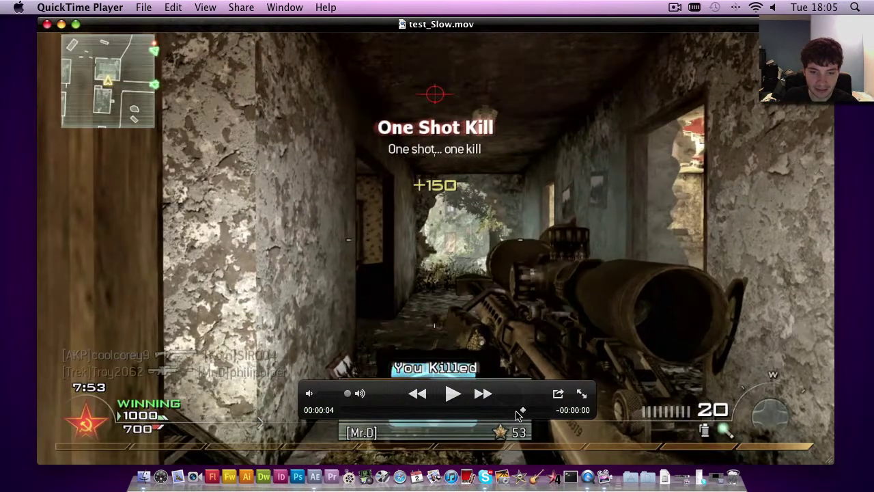
left_click_drag(550, 413, 341, 411)
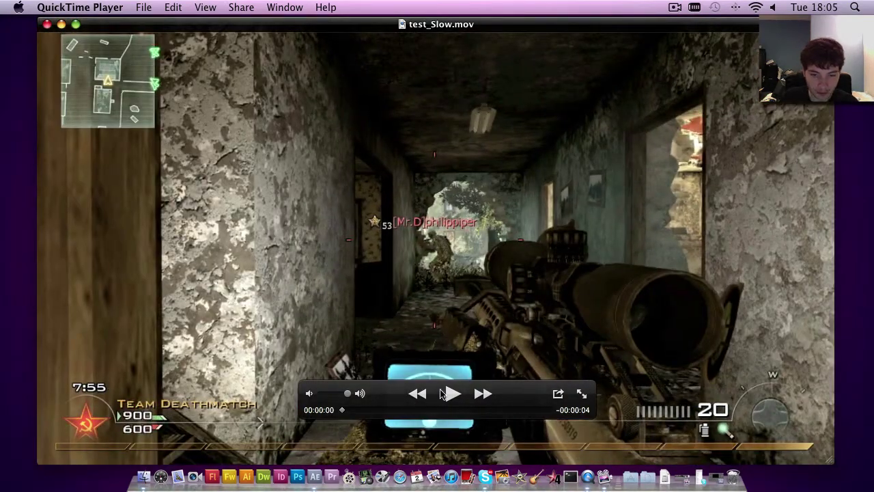
left_click(452, 394)
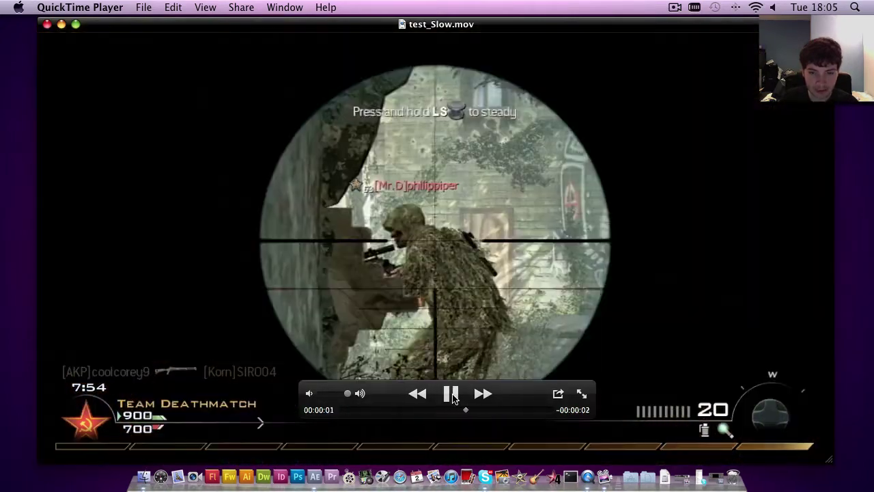
- Pause at the One Shot Kill moment, step back to just before the shot, and begin quitting
left_click(452, 396)
left_click(452, 394)
left_click(453, 394)
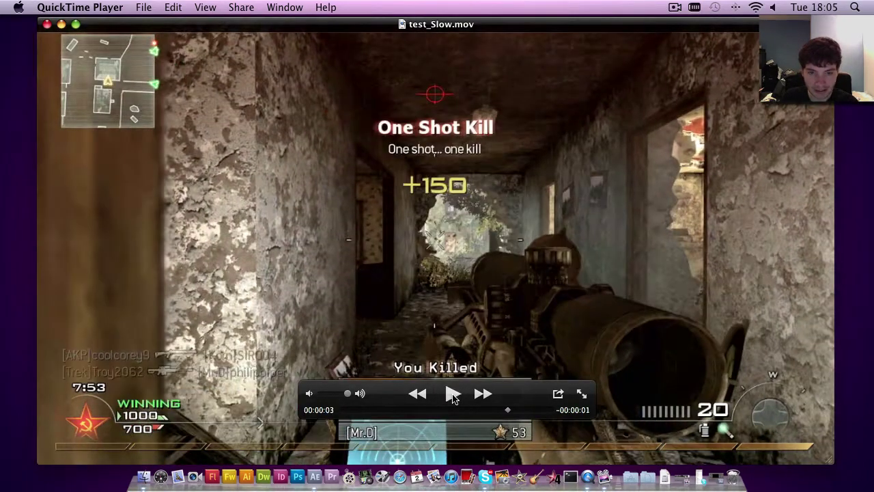
left_click(504, 410)
left_click_drag(503, 410, 501, 410)
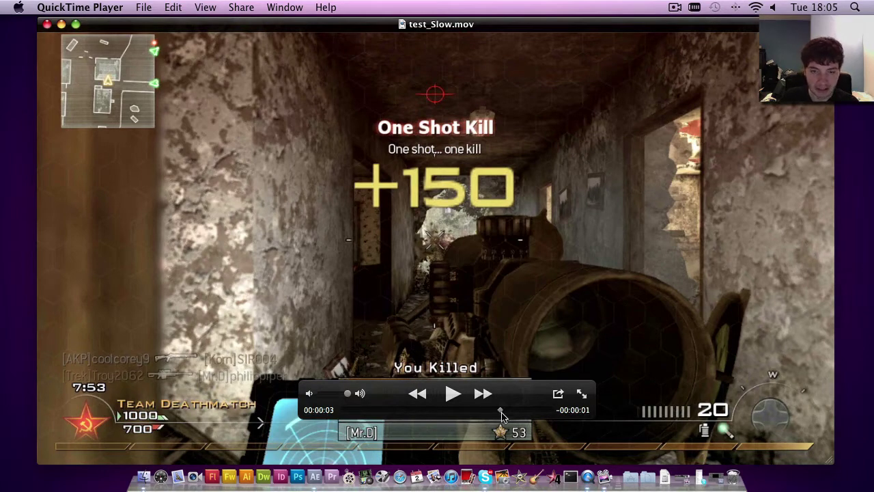
mouse_move(502, 413)
left_mouse_down()
mouse_move(483, 413)
mouse_move(551, 414)
mouse_move(466, 423)
mouse_move(528, 417)
mouse_move(486, 412)
mouse_move(502, 412)
left_mouse_up()
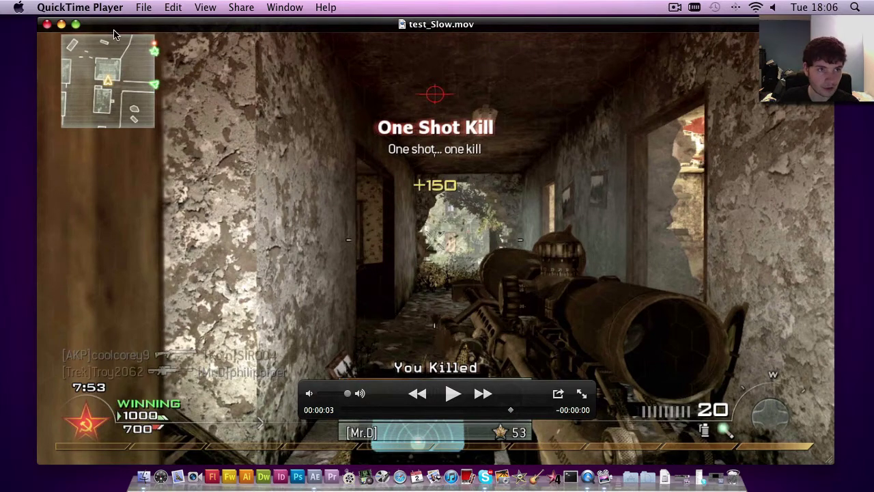
left_click(40, 5)
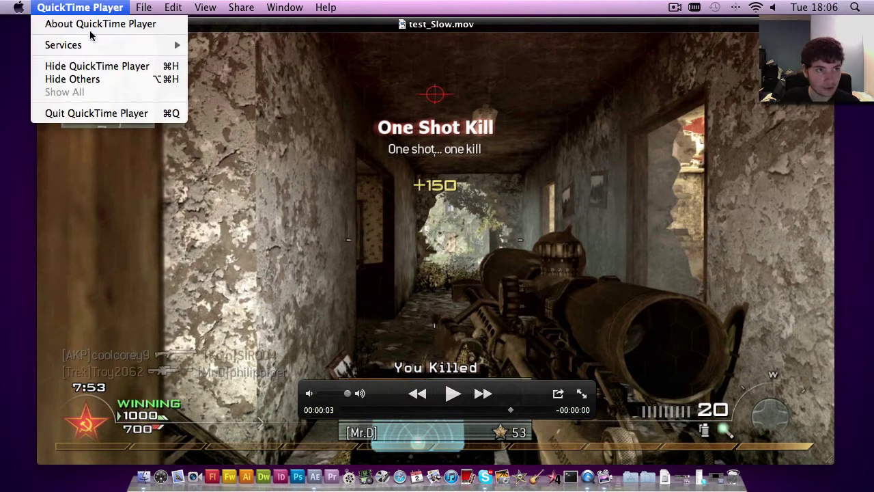
- Quit QuickTime, open Untitled Project.aep, and inspect Untitled 3.mov, Untitled 3 and RedTopHoneycomb_720.jpg
left_click(109, 112)
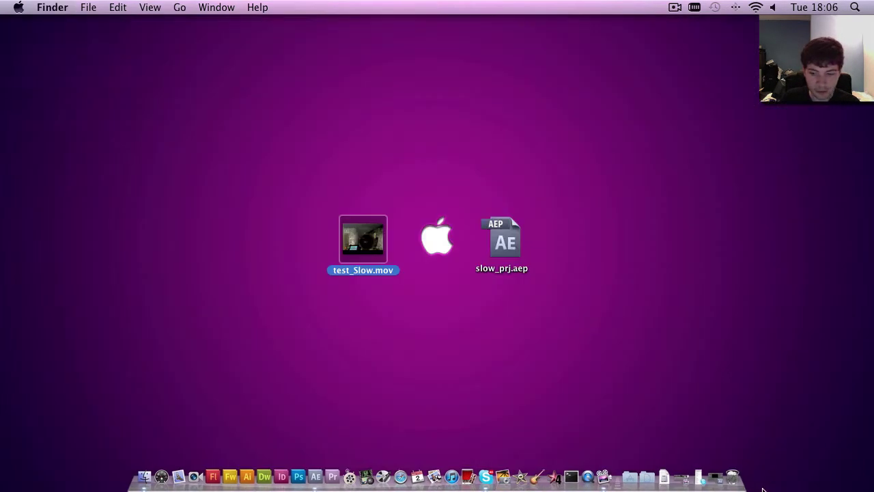
left_click(710, 481)
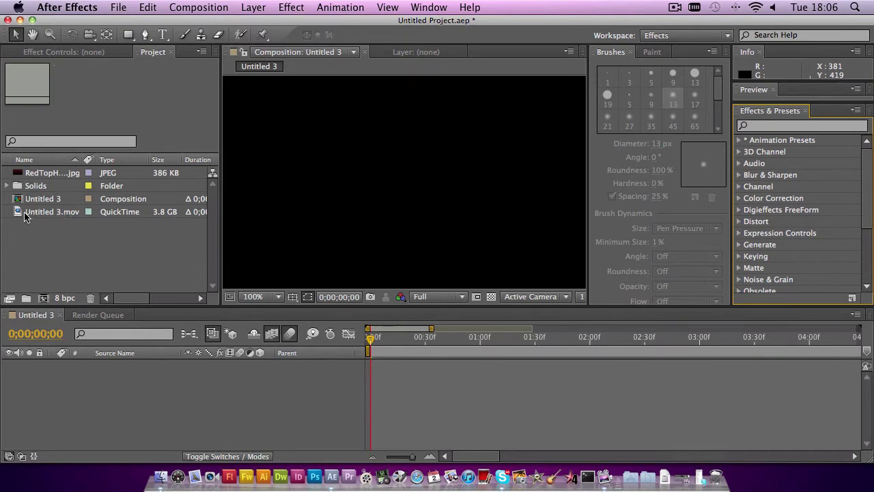
left_click(55, 213)
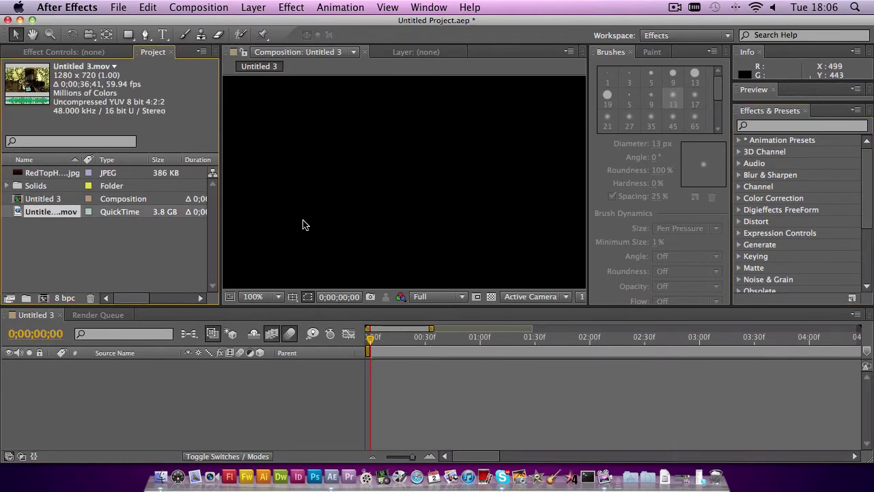
left_click(48, 200)
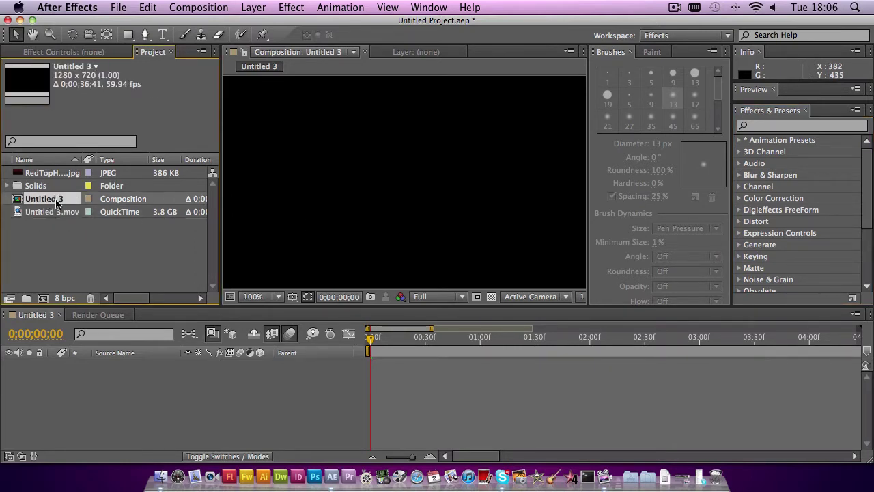
left_click(34, 175)
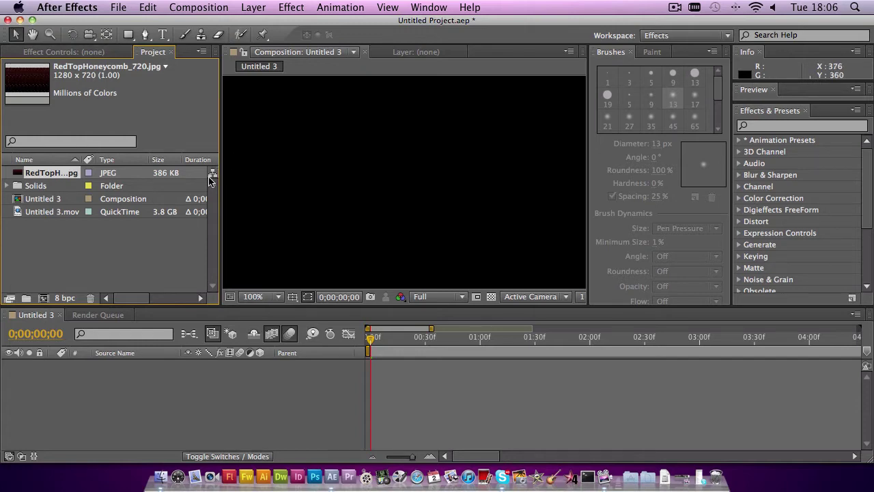
left_click(52, 199)
- Open Untitled 3's Composition Settings and check its 59.94 fps frame rate
left_click(207, 7)
left_click(209, 42)
left_click_drag(362, 97, 340, 113)
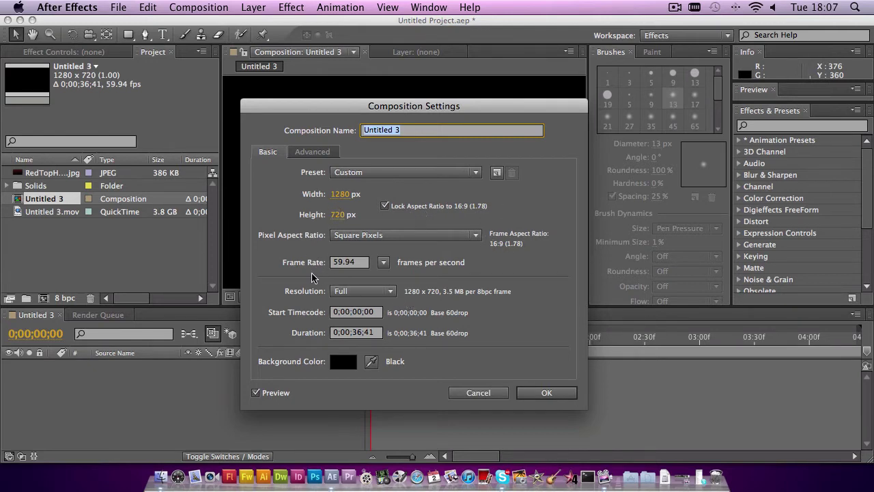
left_click(361, 265)
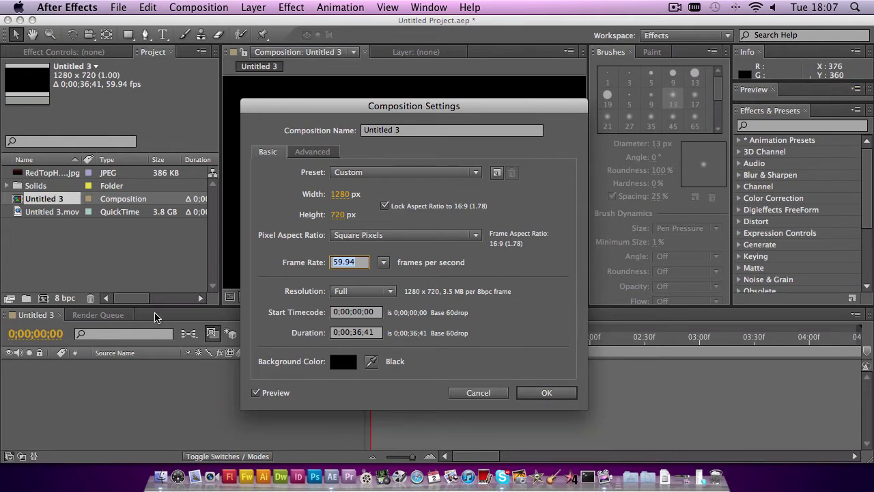
- Accept the settings, add Untitled 3.mov to the Untitled 3 composition, and fit the viewer
left_click(547, 393)
left_click(247, 312)
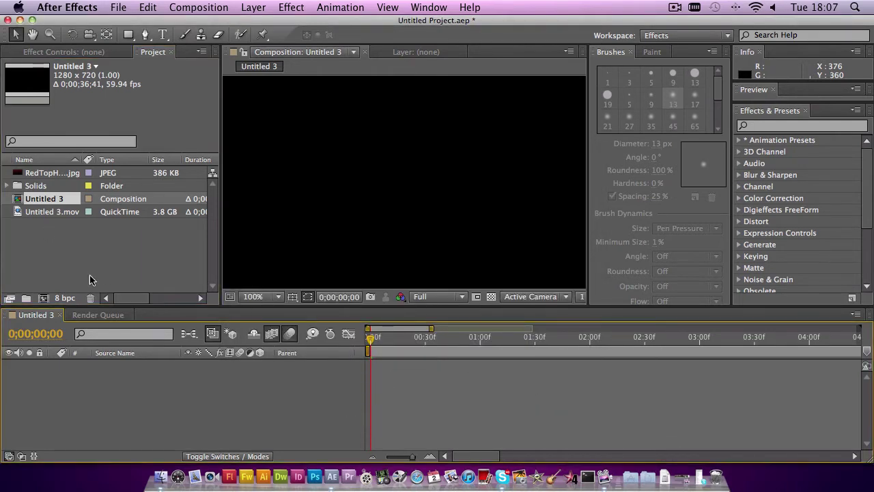
left_click(63, 214)
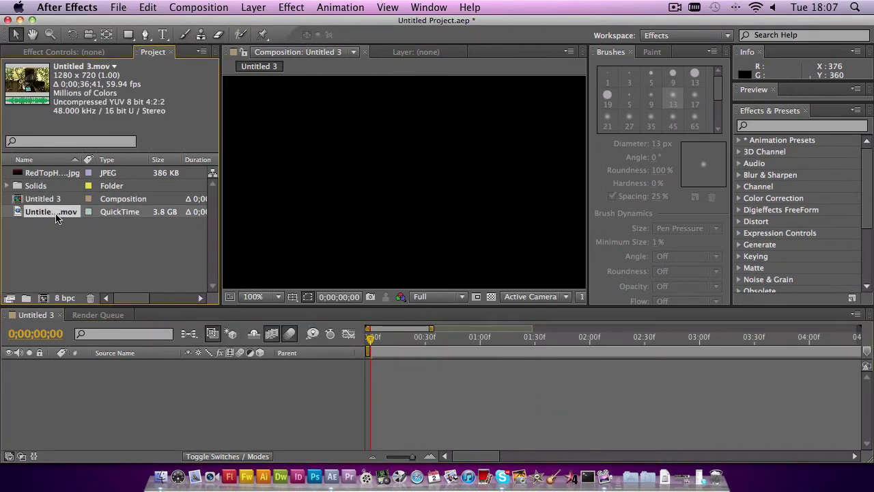
left_click_drag(57, 217, 171, 395)
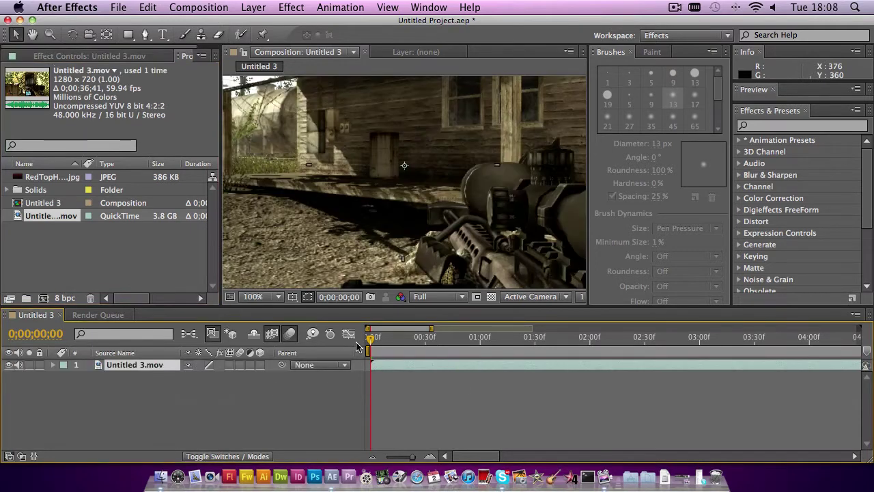
left_click(272, 297)
left_click(302, 259)
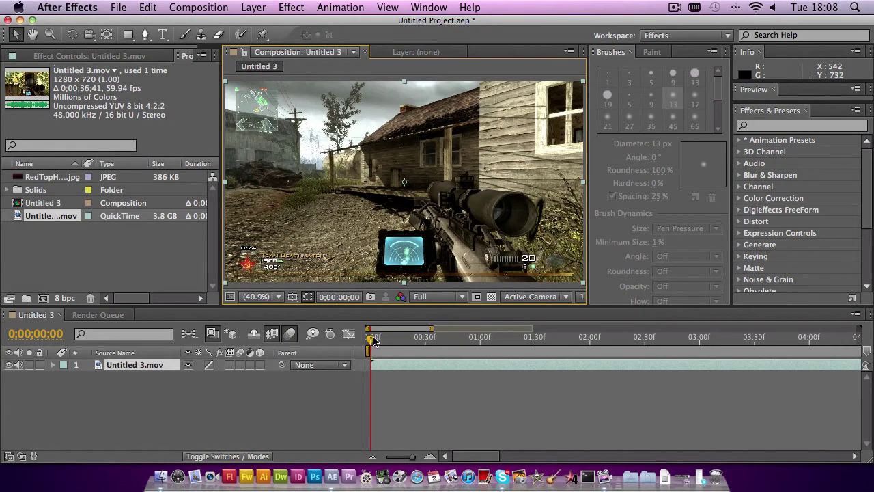
- Scrub through the footage to the hallway sniper shot at 0;00;29;33
left_click_drag(374, 340, 759, 340)
left_click_drag(484, 462, 559, 457)
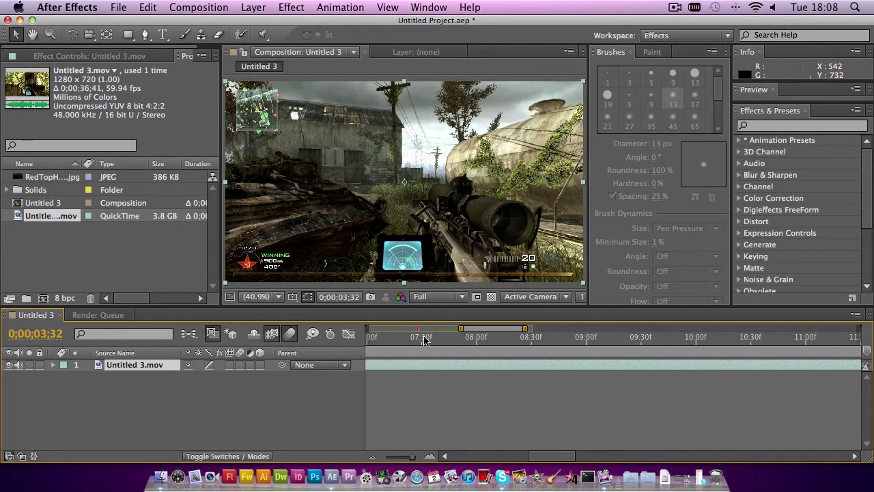
left_click_drag(423, 340, 828, 339)
left_click_drag(611, 456, 673, 456)
left_click_drag(422, 340, 482, 342)
- Split the footage layer at 0;00;29;33 and at 0;00;31;49
left_click(146, 8)
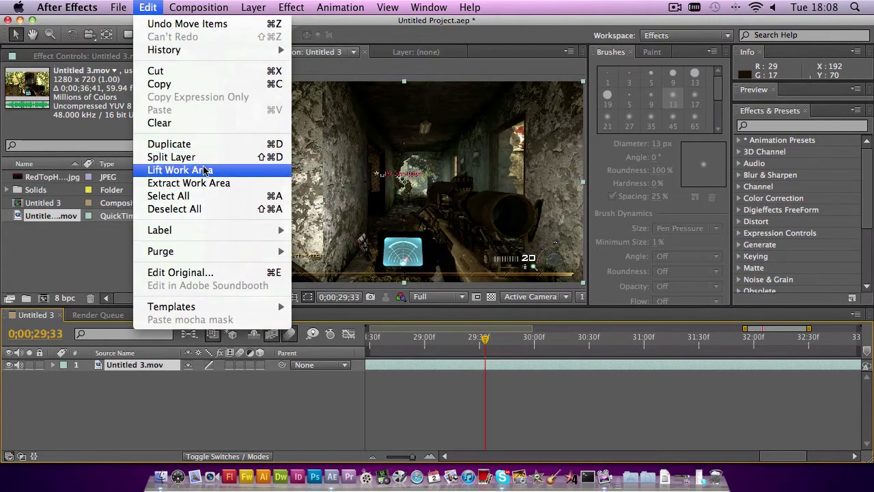
left_click(277, 162)
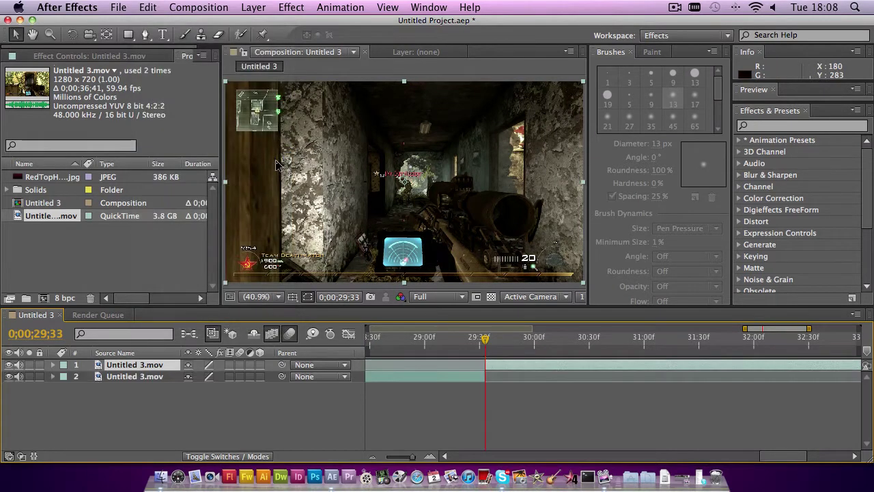
left_click_drag(485, 341, 734, 340)
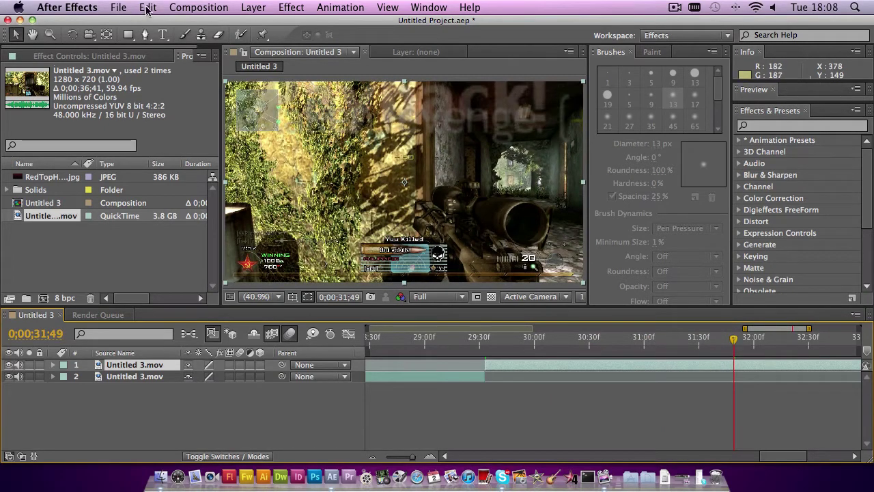
left_click(148, 8)
left_click(192, 158)
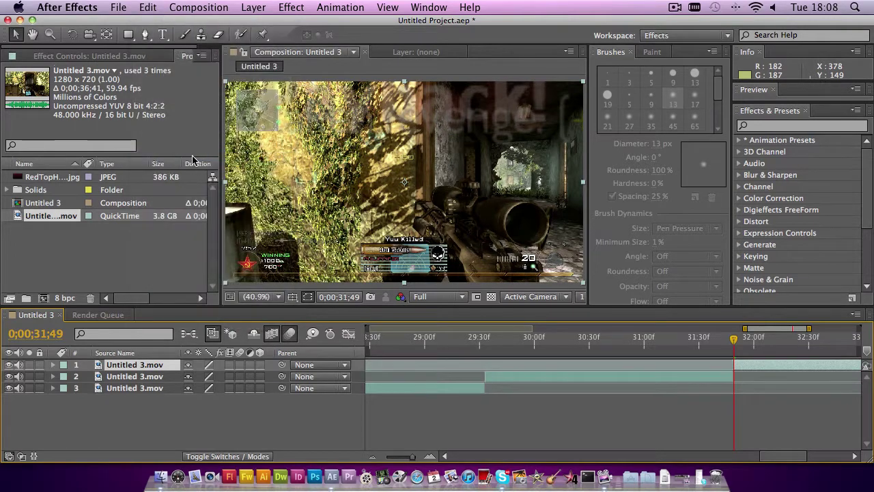
- Delete the sections before and after the shot and slide the remainder to 0;00;00;00
left_click(156, 389)
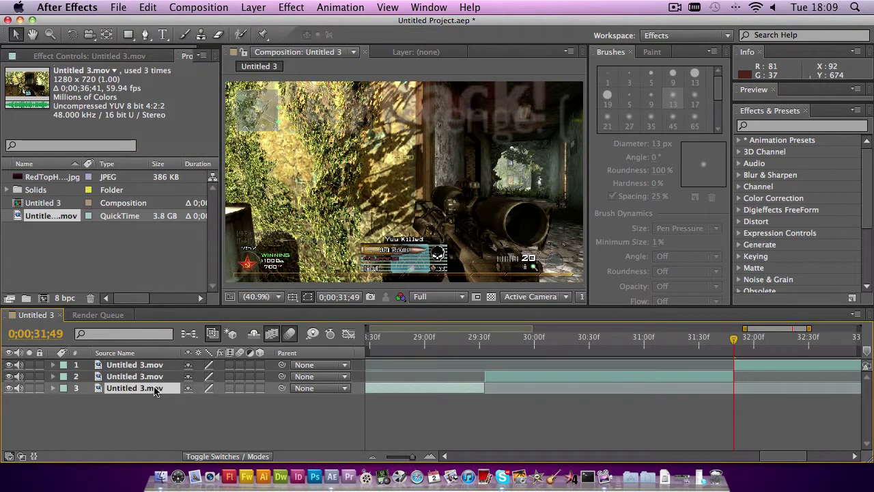
key("Delete")
left_click(146, 364)
key("Delete")
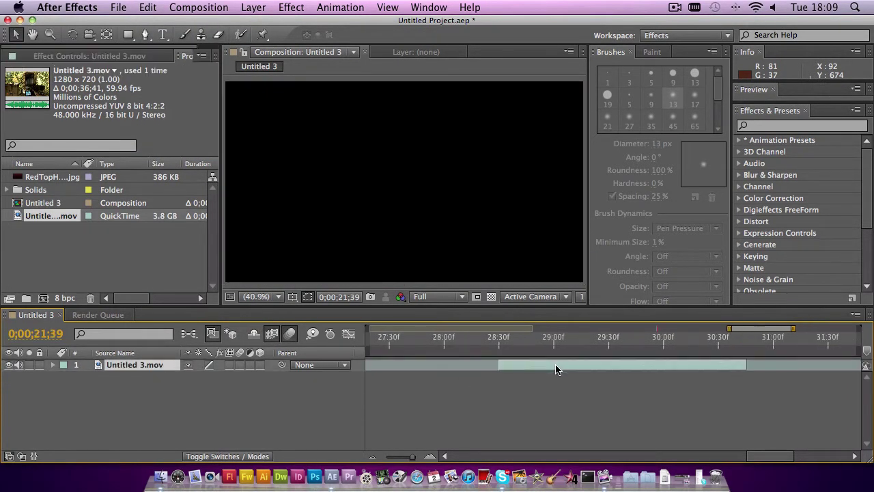
left_click_drag(556, 370, 429, 373)
left_click(370, 337)
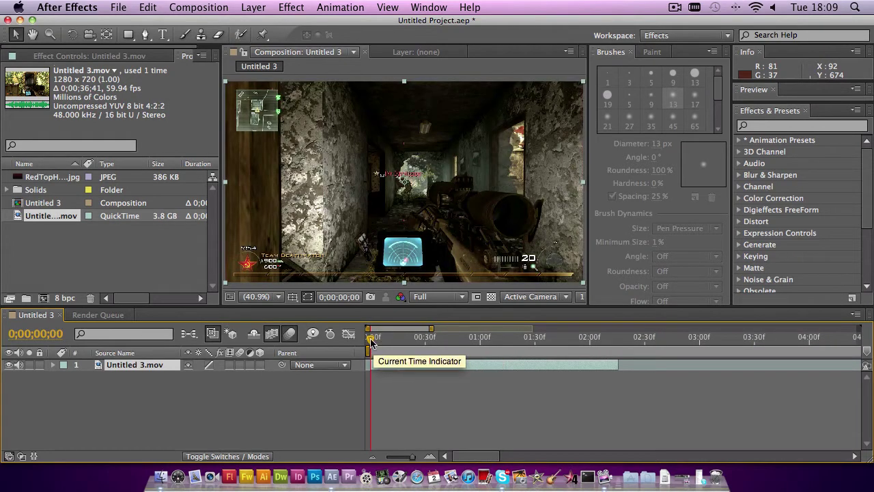
- Find the scoped frame at 0;00;00;30 and expand the Preview panel's frame-stepping controls
mouse_move(369, 339)
left_mouse_down()
mouse_move(606, 341)
mouse_move(371, 342)
left_mouse_up()
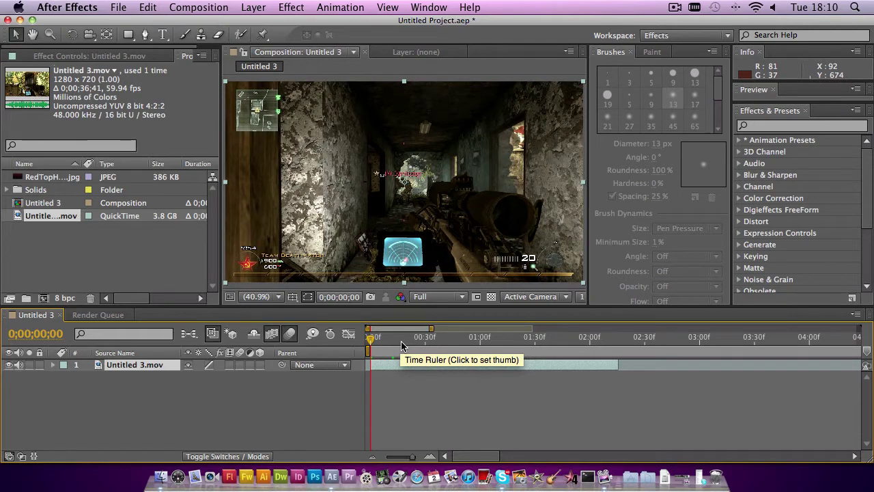
mouse_move(402, 342)
left_mouse_down()
mouse_move(442, 342)
mouse_move(425, 342)
left_mouse_up()
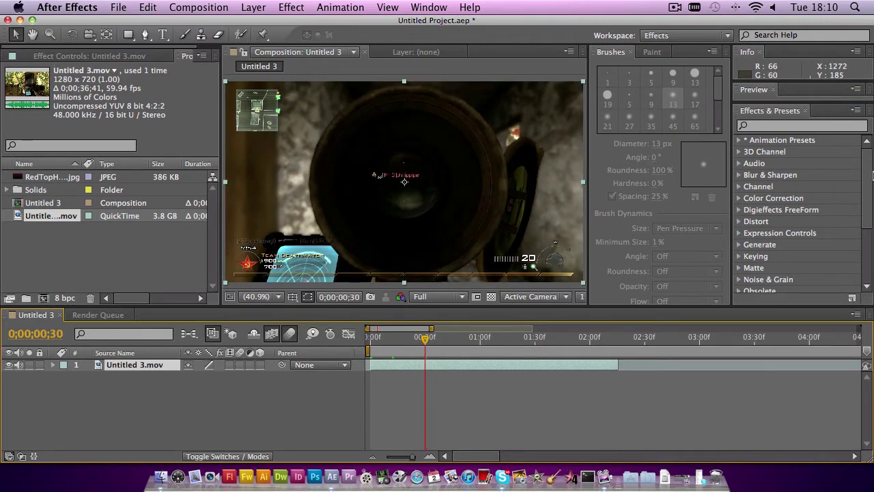
left_click_drag(869, 174, 856, 329)
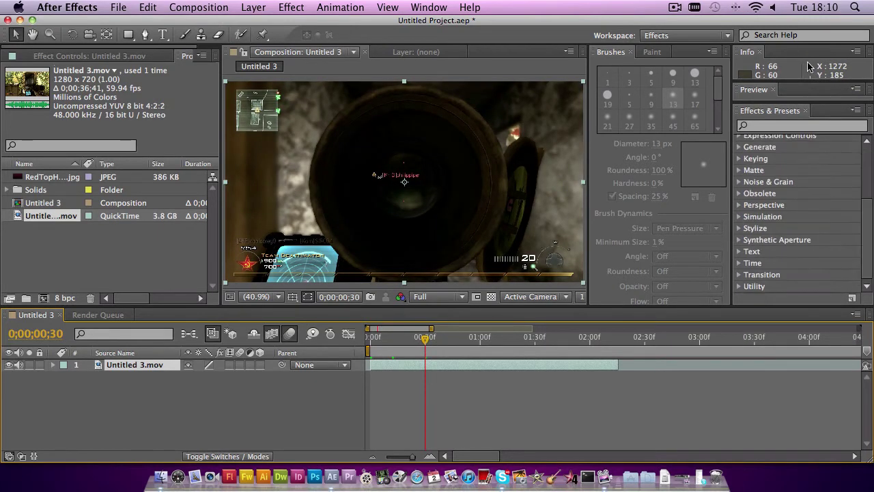
left_click(860, 102)
left_click_drag(859, 102, 859, 126)
left_click(794, 115)
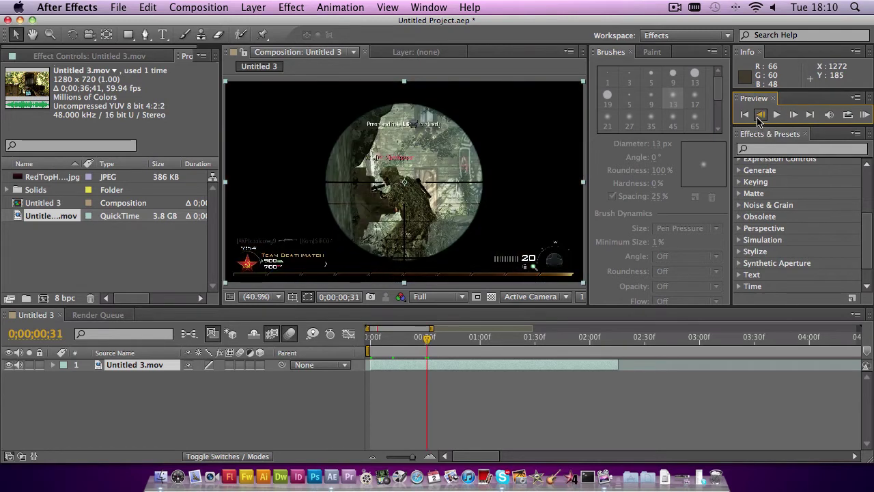
left_click(760, 115)
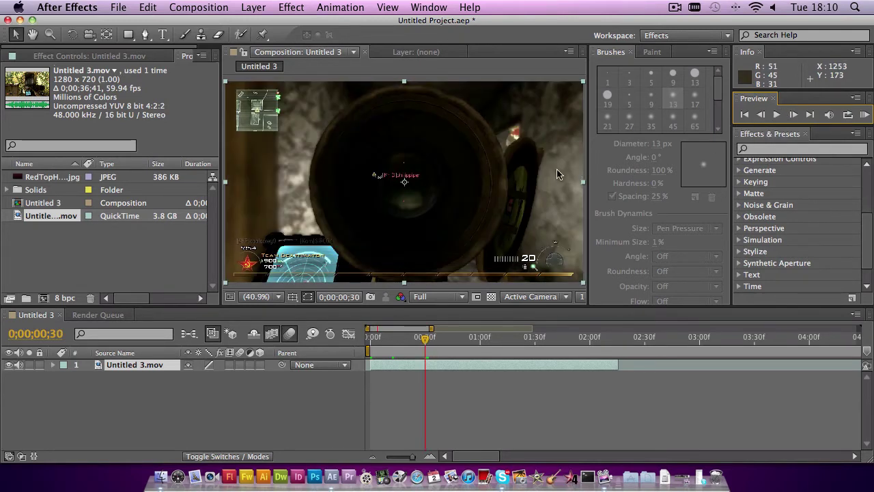
- Split the sniper clip at 0;00;00;30 with Edit > Split Layer and scrub the cut
left_click(149, 8)
left_click(509, 389)
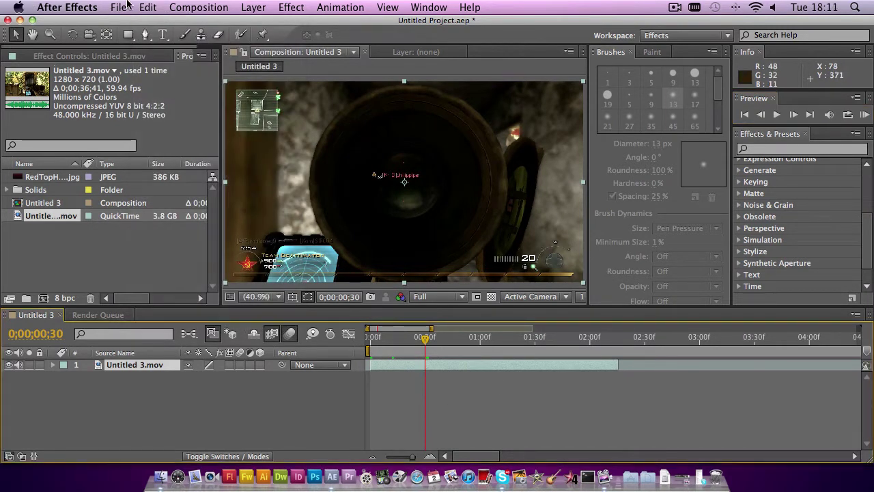
left_click(148, 8)
left_click(172, 159)
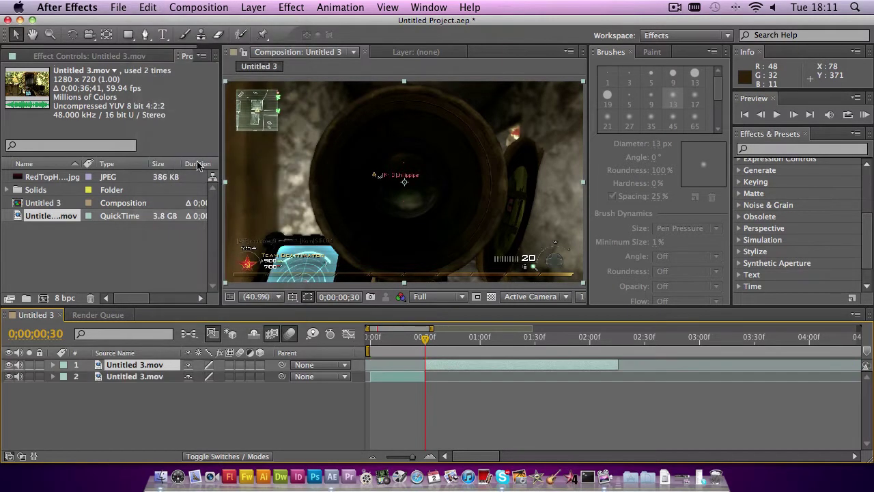
mouse_move(427, 347)
left_mouse_down()
mouse_move(395, 338)
mouse_move(472, 339)
mouse_move(425, 349)
mouse_move(499, 348)
mouse_move(442, 350)
left_mouse_up()
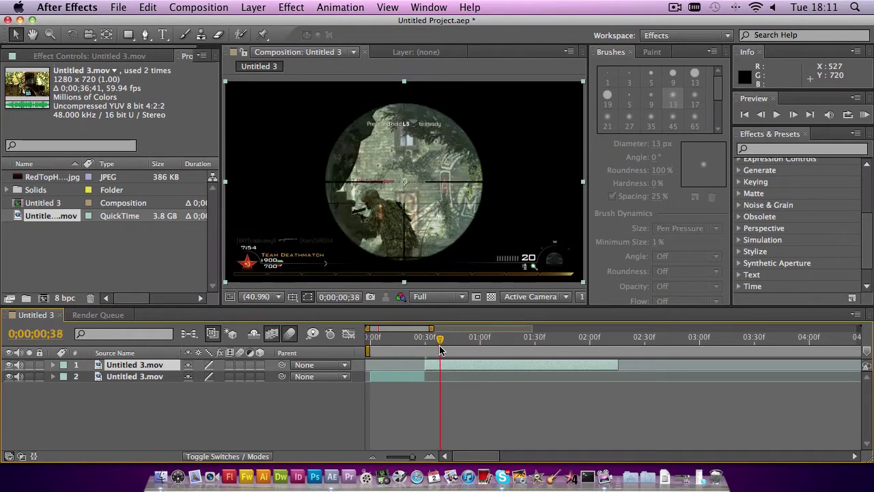
- Split the clip at frame 0;00;00;38, where the scope zooms in
mouse_move(439, 350)
left_mouse_down()
mouse_move(431, 350)
mouse_move(441, 350)
left_mouse_up()
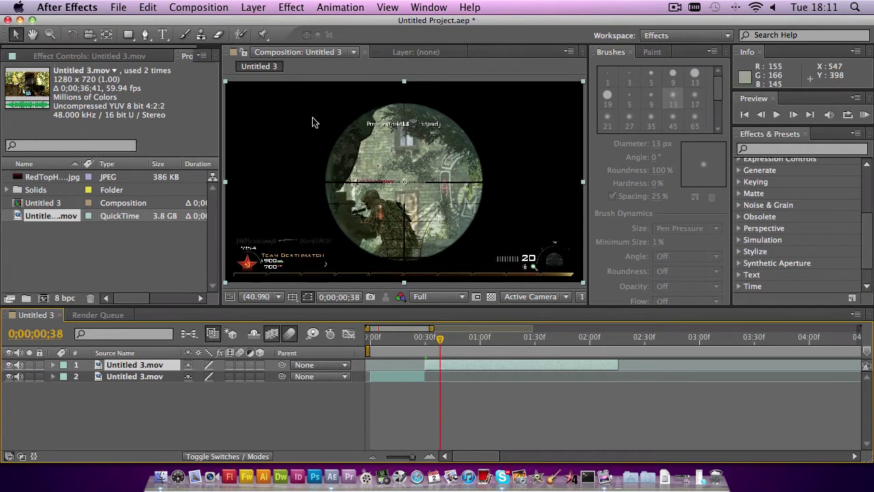
left_click(144, 7)
left_click(200, 161)
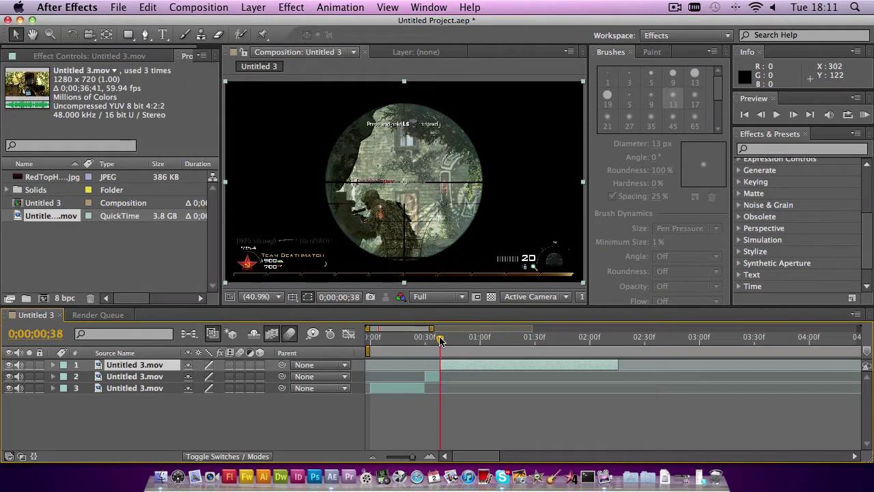
- Step to frame 0;00;00;51, split the clip there, and return to frame 43
left_click_drag(441, 342, 462, 342)
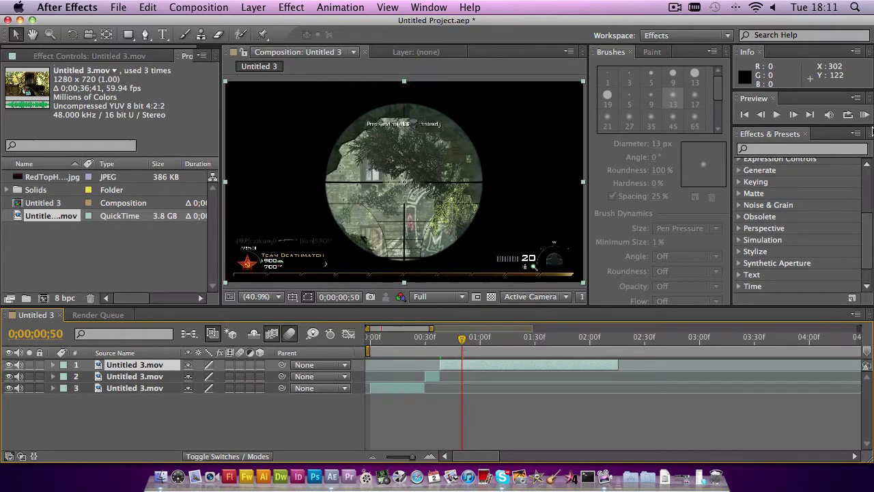
left_click(791, 116)
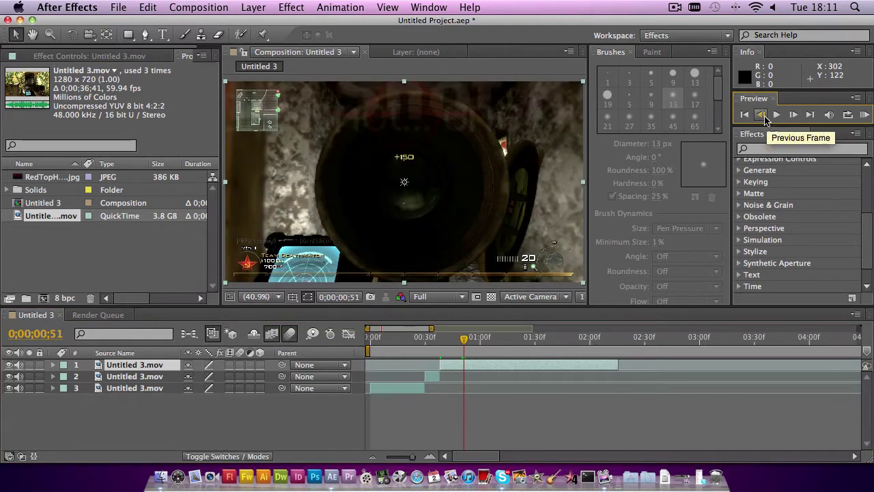
left_click(761, 115)
left_click(147, 7)
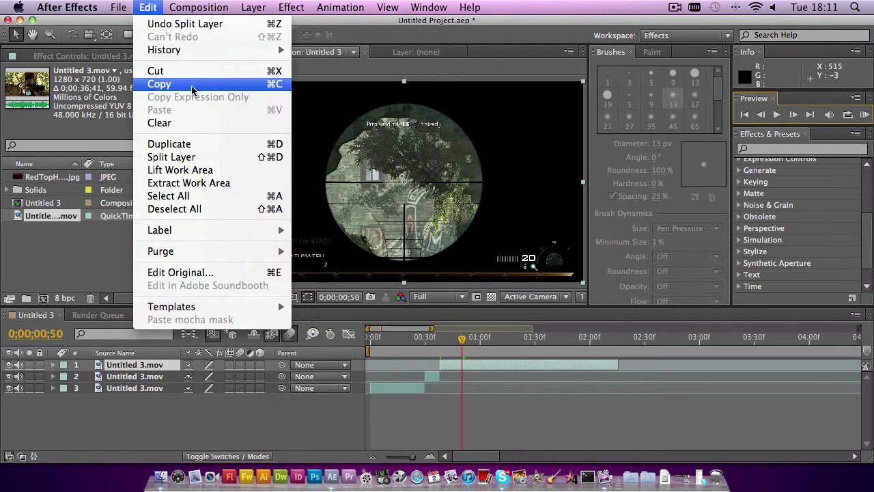
left_click(792, 115)
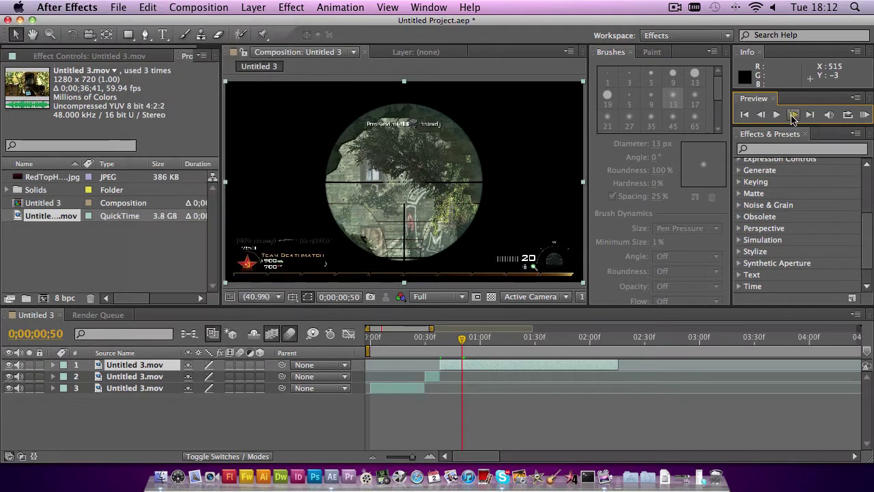
left_click(143, 12)
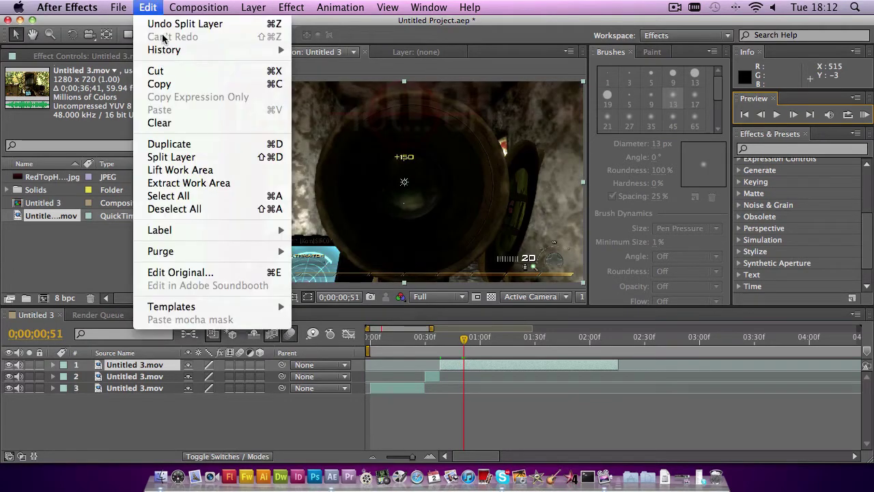
left_click(204, 158)
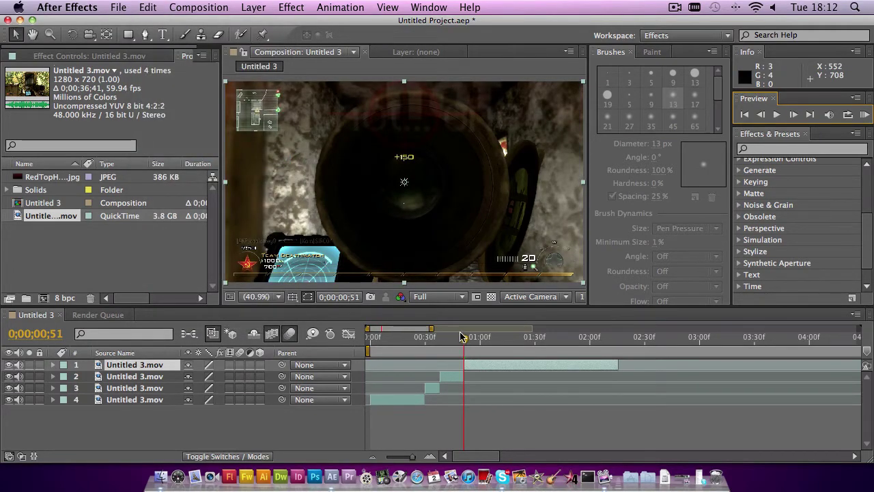
left_click_drag(463, 338, 446, 338)
- Delete the short section between frames 38 and 51 and slide the later clip back
left_click(459, 376)
key("Delete")
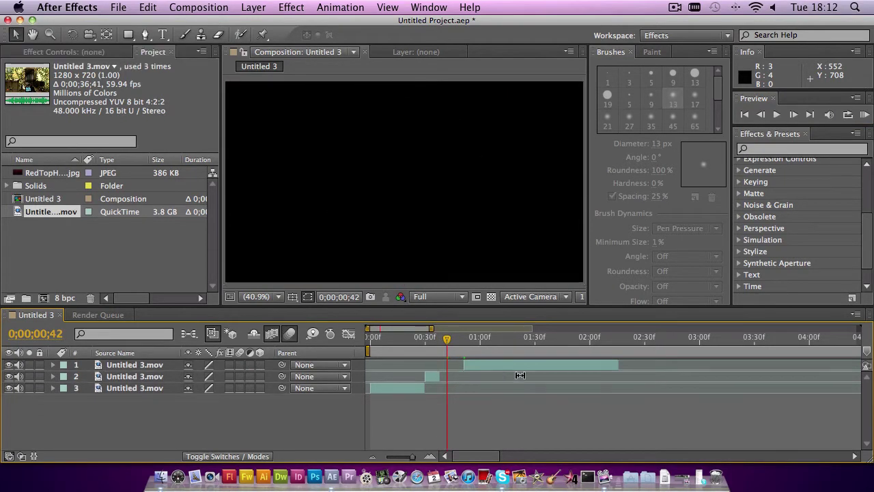
left_click_drag(530, 365, 507, 369)
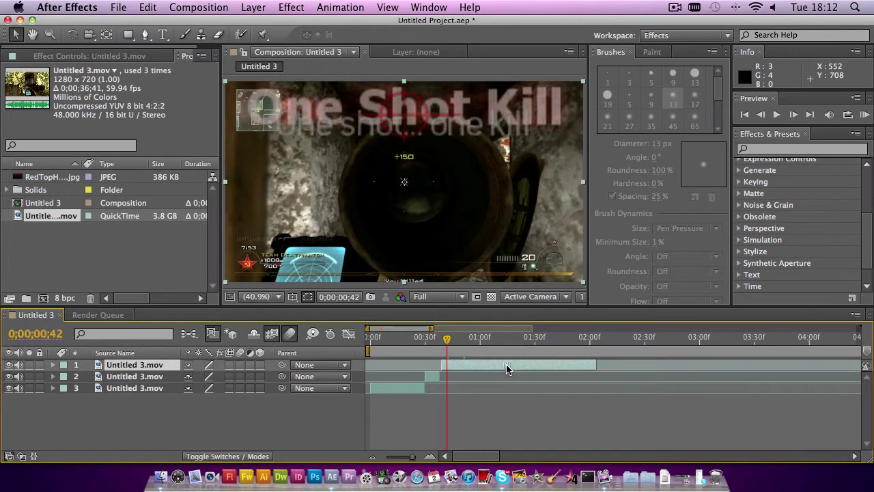
- Preview the edit and inspect frames around the join for leftover gaps
left_click_drag(447, 339, 441, 341)
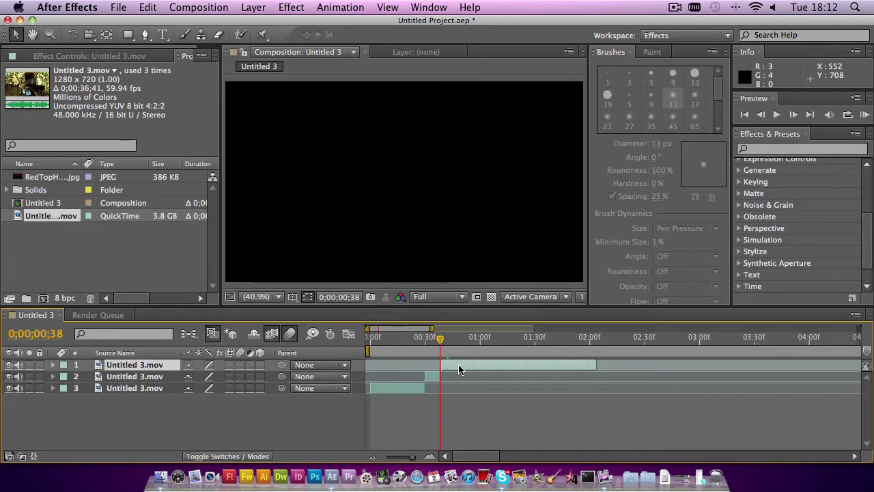
left_click_drag(441, 338, 421, 344)
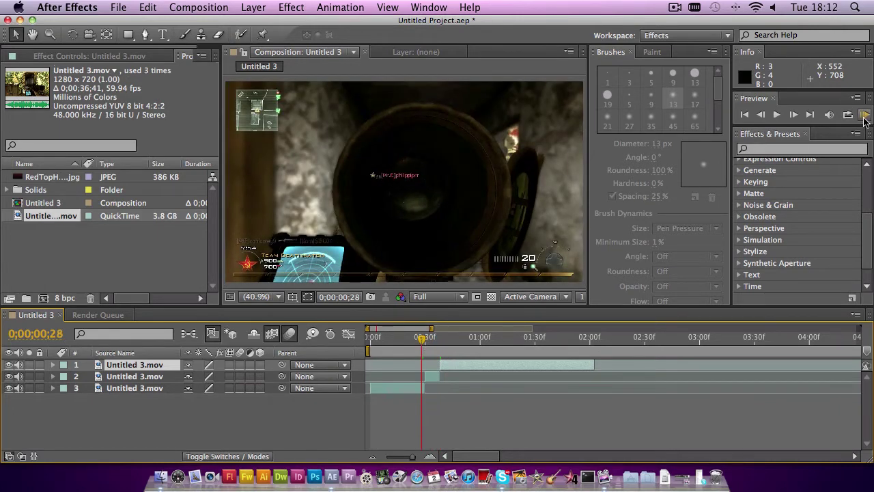
left_click(864, 115)
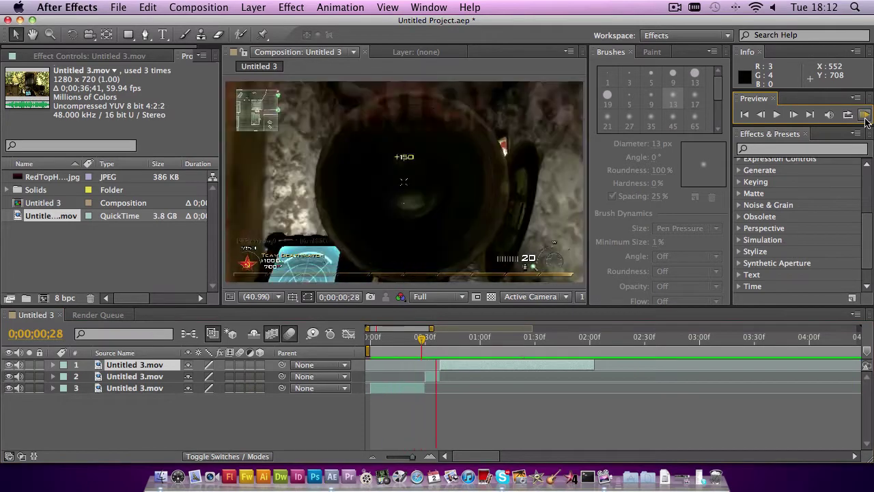
left_click(331, 373)
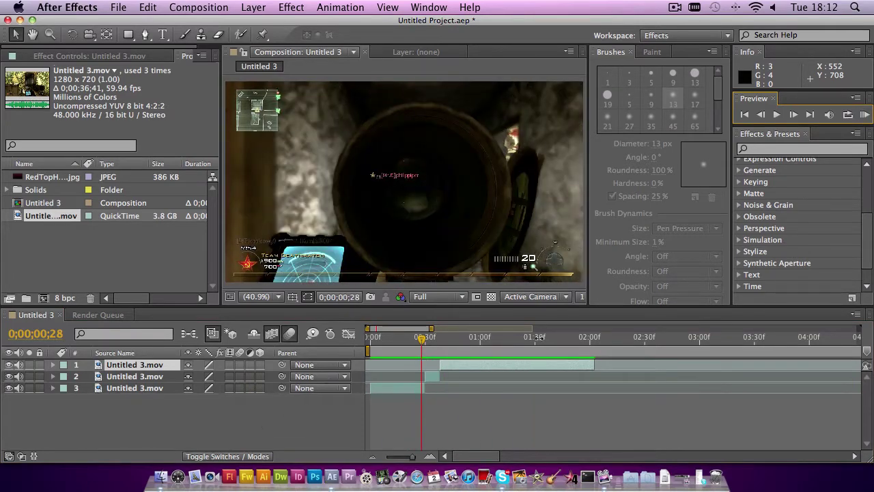
left_click_drag(422, 343, 383, 343)
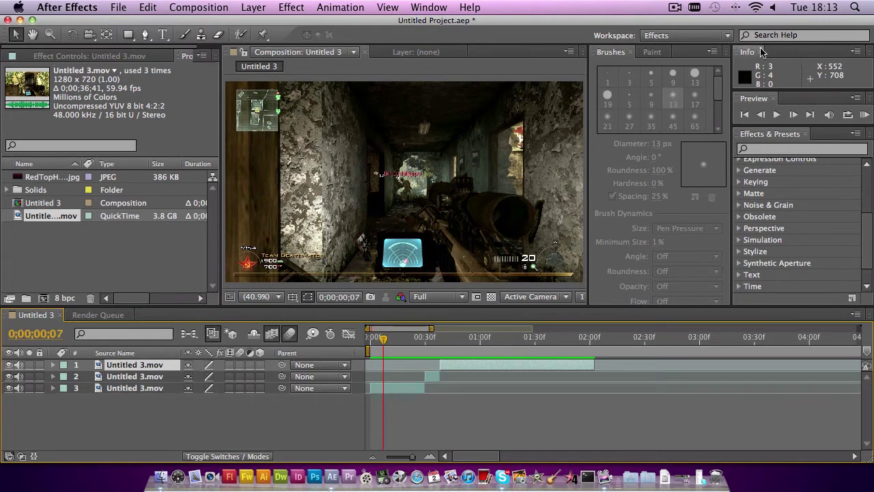
- Split the opening clip section at frame 0;00;00;06
left_click(760, 114)
left_click(388, 389)
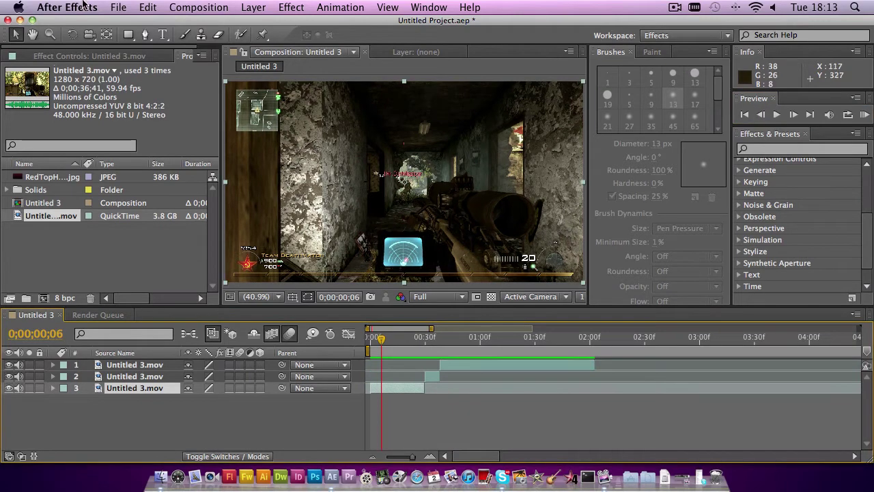
left_click(139, 4)
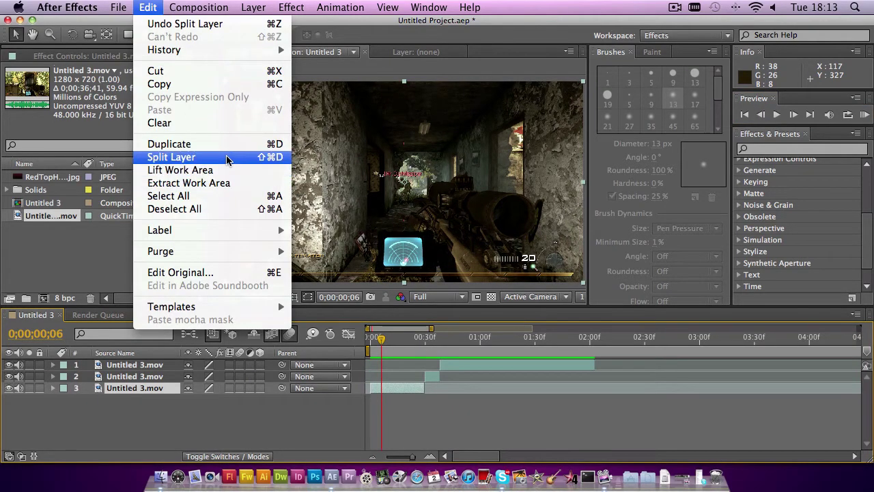
left_click(228, 158)
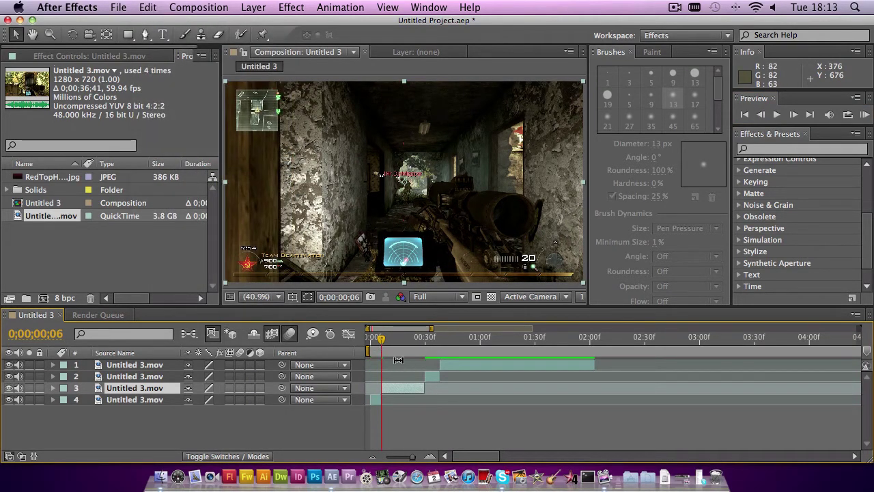
- Move the top two Untitled 3.mov layers later, to start near 0;00;04;00
mouse_move(381, 345)
left_mouse_down()
mouse_move(423, 348)
mouse_move(391, 349)
left_mouse_up()
left_click(484, 437)
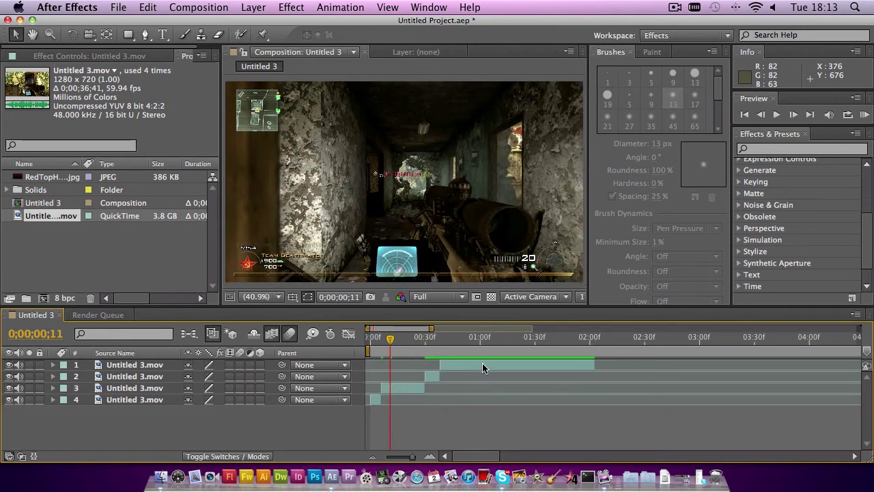
left_click(480, 369)
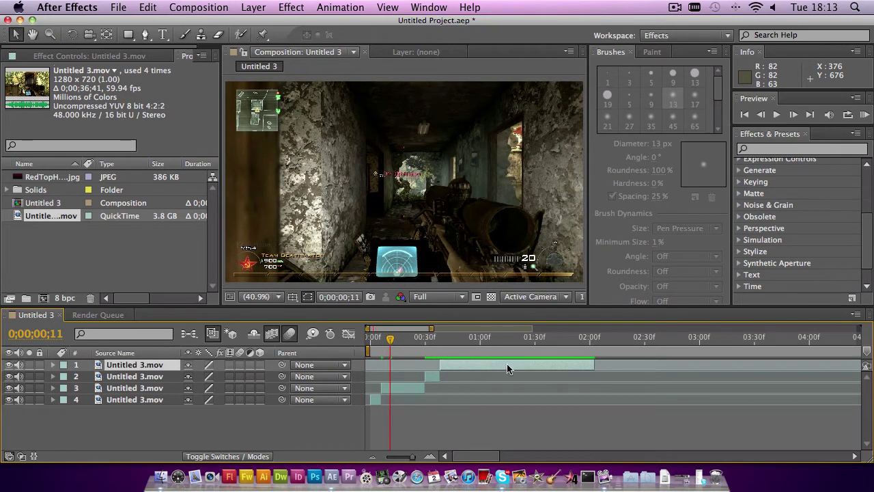
left_click(432, 376)
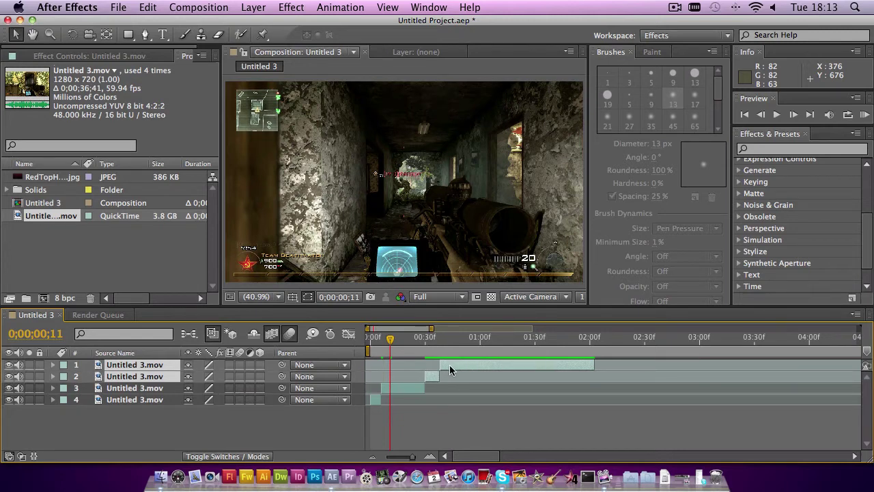
left_click_drag(449, 366, 825, 365)
- Time-stretch the frame 6–30 section on layer 3 to 600%, lengthening it to 0;00;02;24
left_click(403, 389)
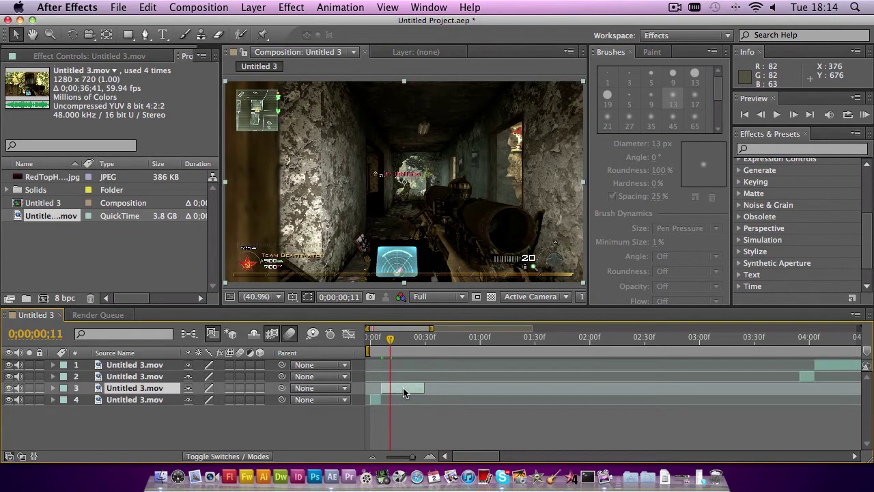
right_click(403, 392)
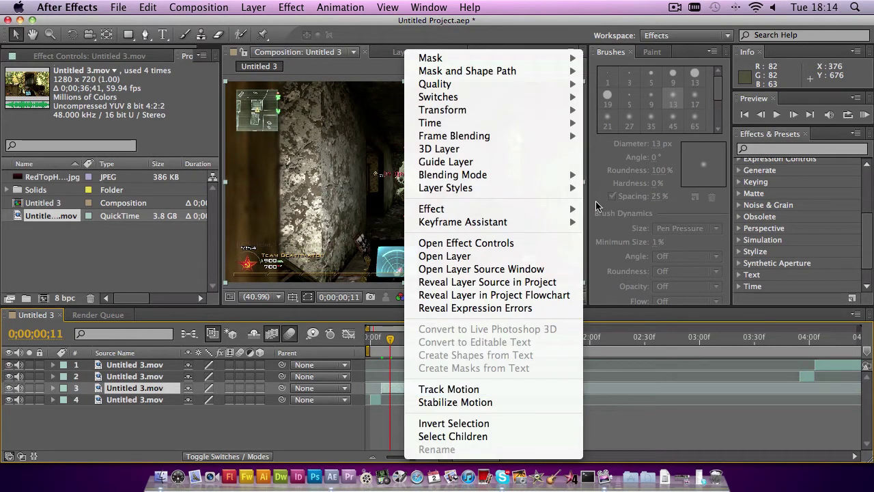
mouse_move(559, 124)
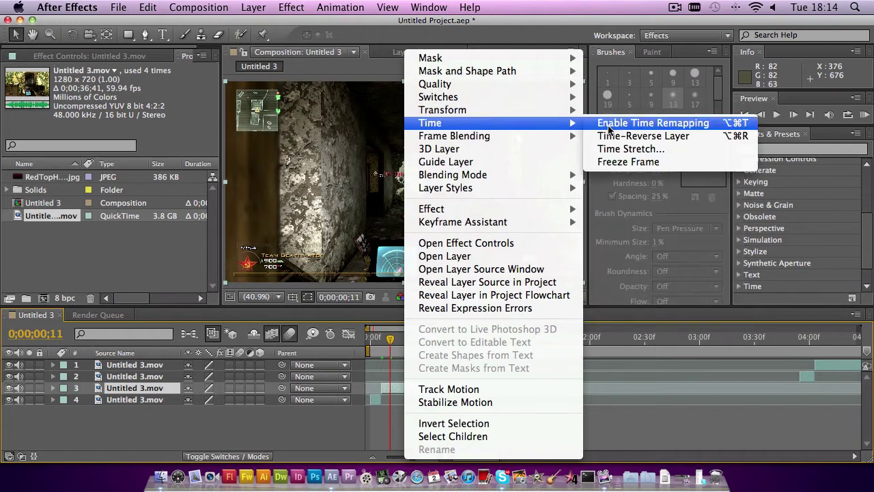
left_click(620, 150)
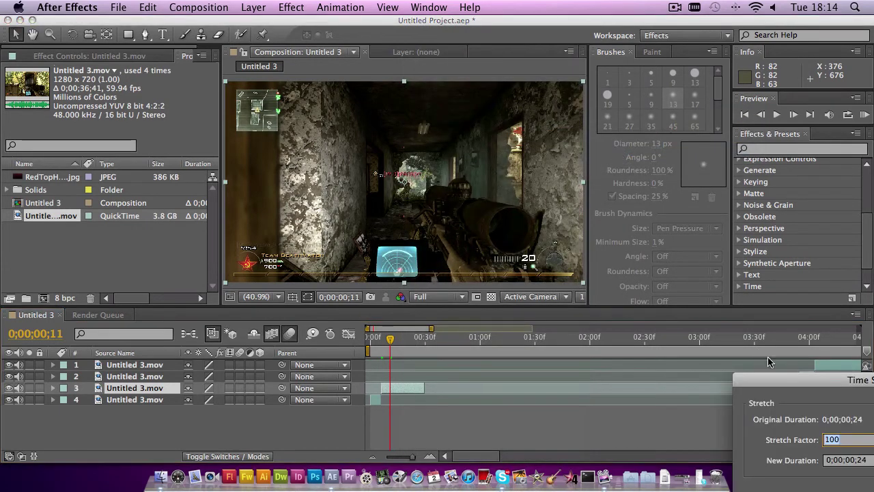
left_click_drag(800, 385, 507, 228)
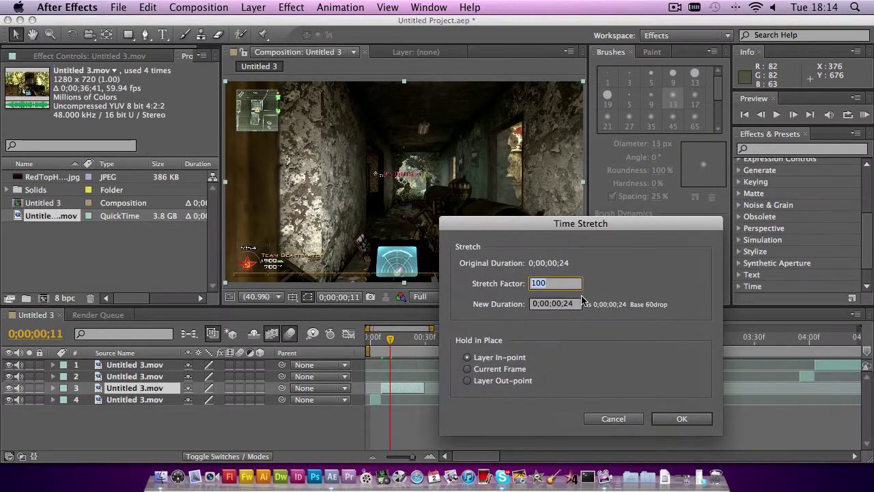
type("6")
left_click(682, 425)
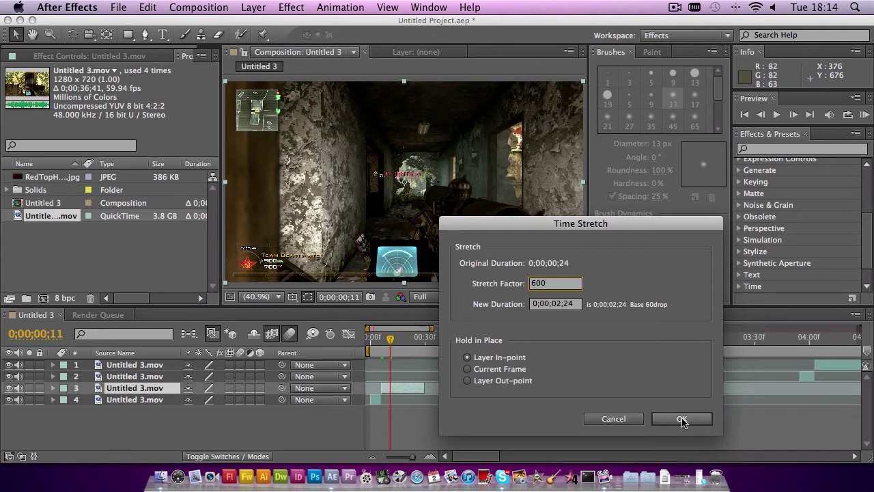
left_click(683, 420)
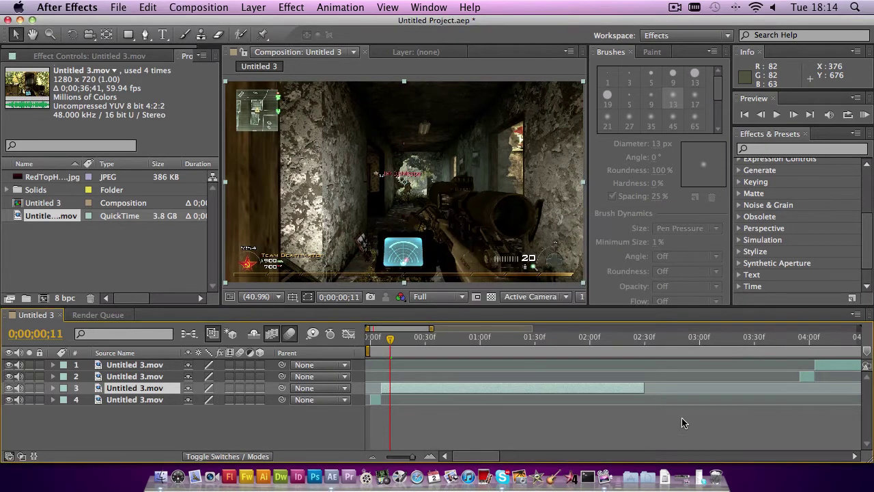
- Drag layers 1 and 2 earlier to begin near 0;00;02;30, then scrub to check the join
left_click(832, 367)
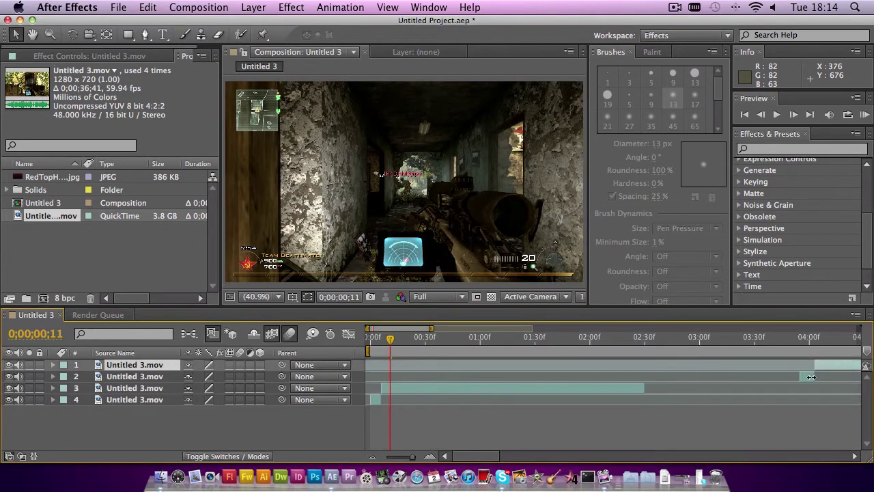
left_click(808, 380, "shift")
left_click_drag(823, 367, 669, 367)
left_click_drag(637, 339, 645, 340)
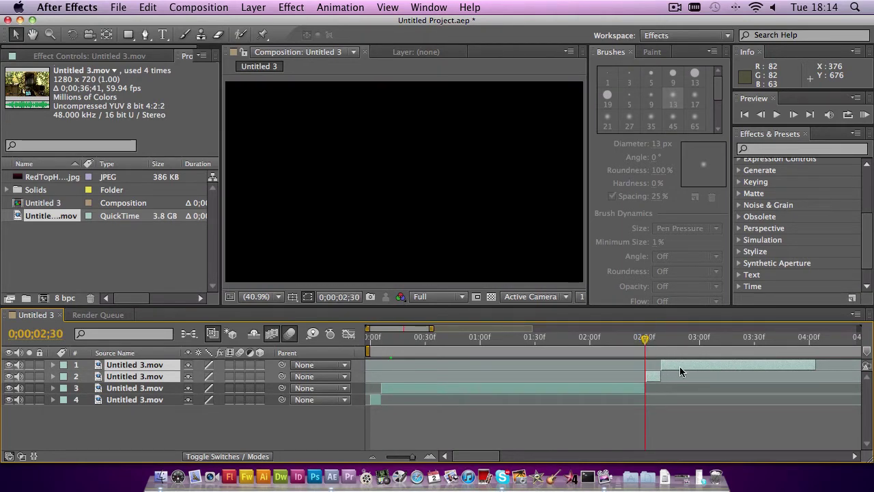
left_click_drag(679, 368, 678, 369)
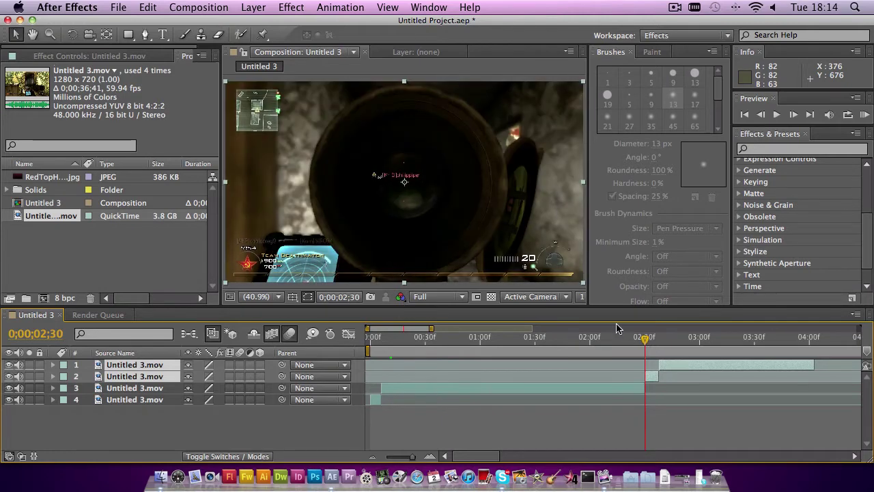
left_click_drag(645, 340, 365, 356)
- Turn on layer 3's Frame Blend switch and enable frame blending for the Untitled 3 composition
left_click(417, 395)
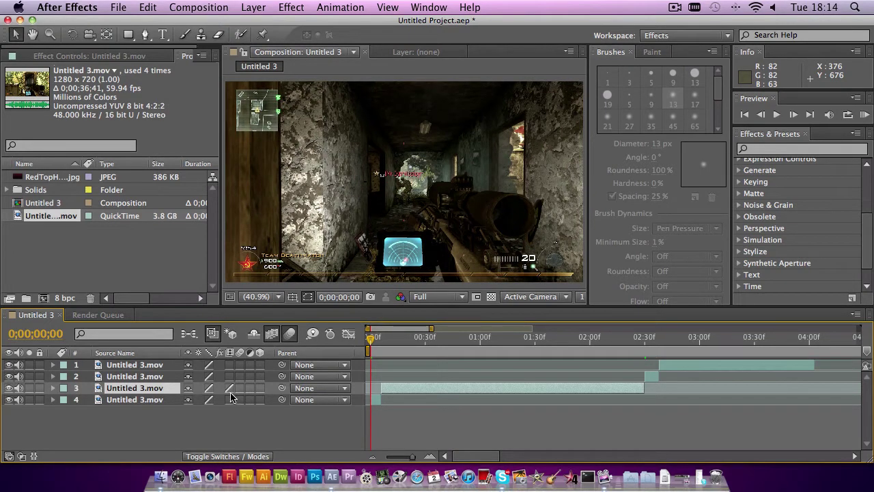
left_click(230, 387)
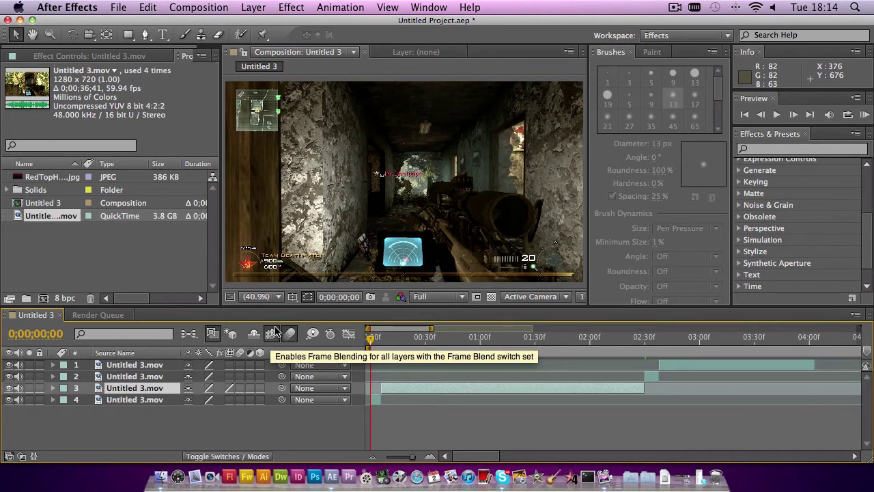
left_click(272, 334)
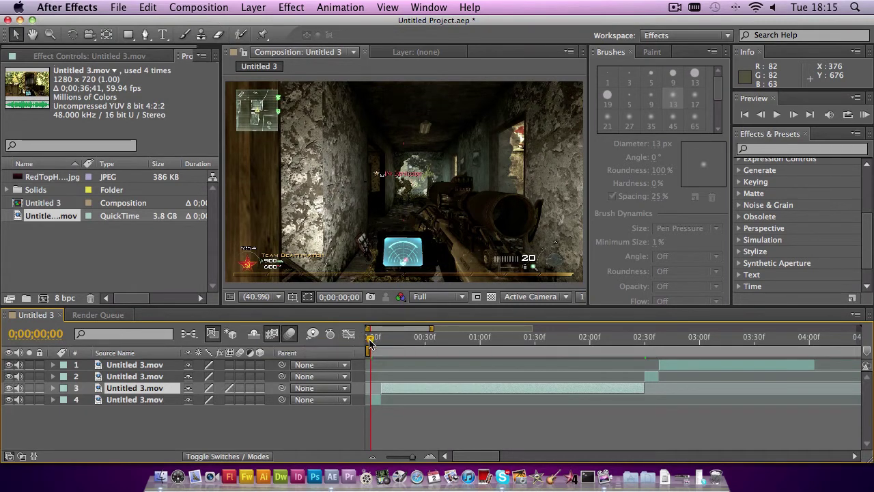
left_click(865, 117)
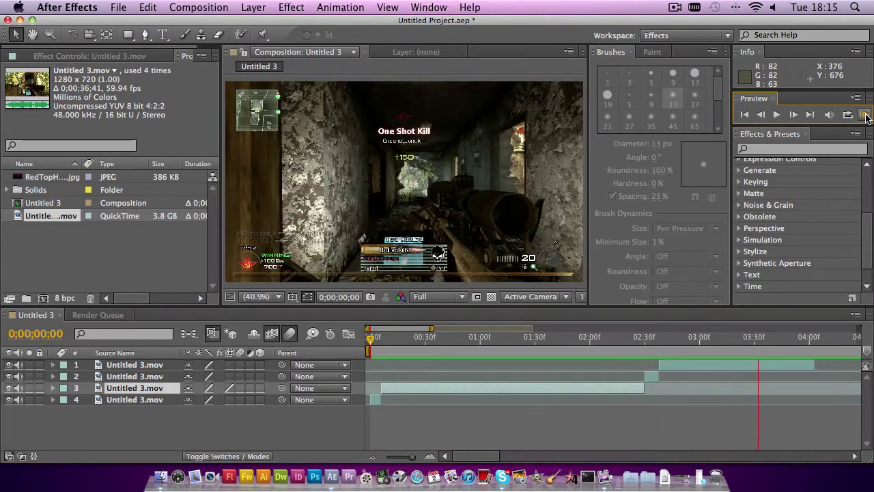
left_click(865, 116)
left_click_drag(422, 339, 515, 339)
- Drag RedTopHoneycomb_720.jpg from the Project panel into the timeline above the clip layers
left_click(71, 178)
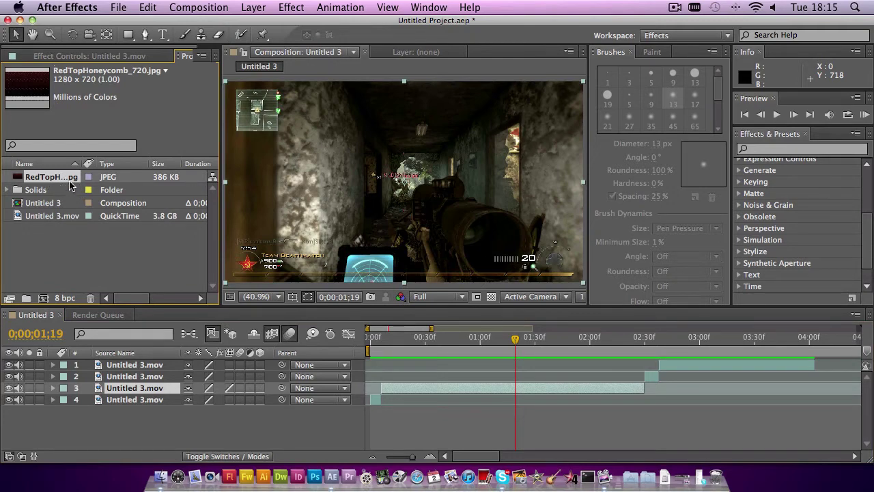
left_click(59, 178)
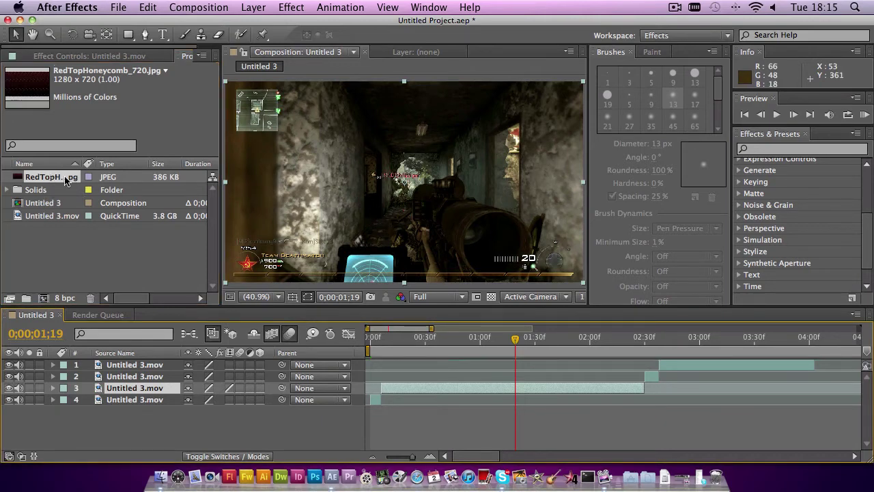
left_click_drag(62, 179, 171, 368)
left_click_drag(514, 345, 657, 349)
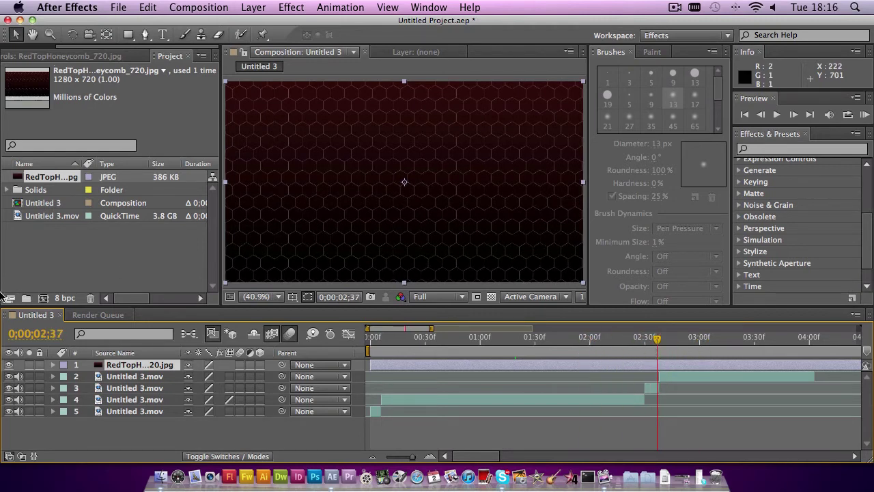
- Set the honeycomb layer's blending mode to Add so the sniper footage shows through
right_click(161, 369)
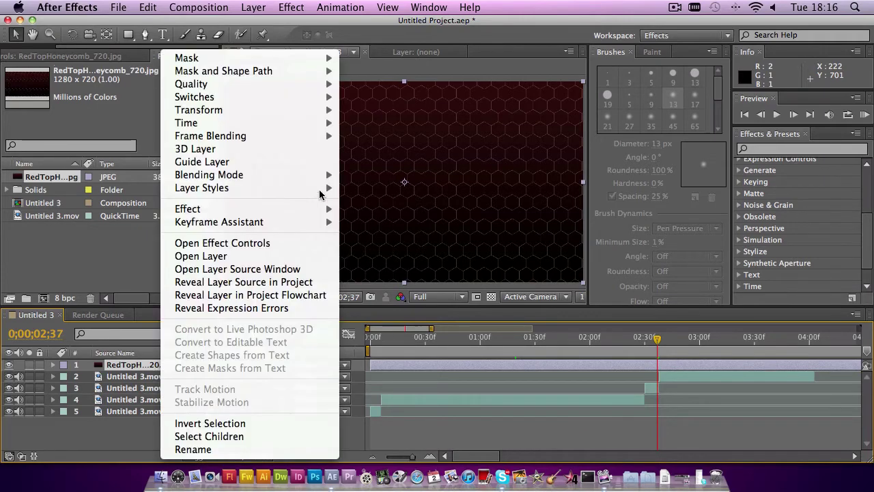
mouse_move(321, 174)
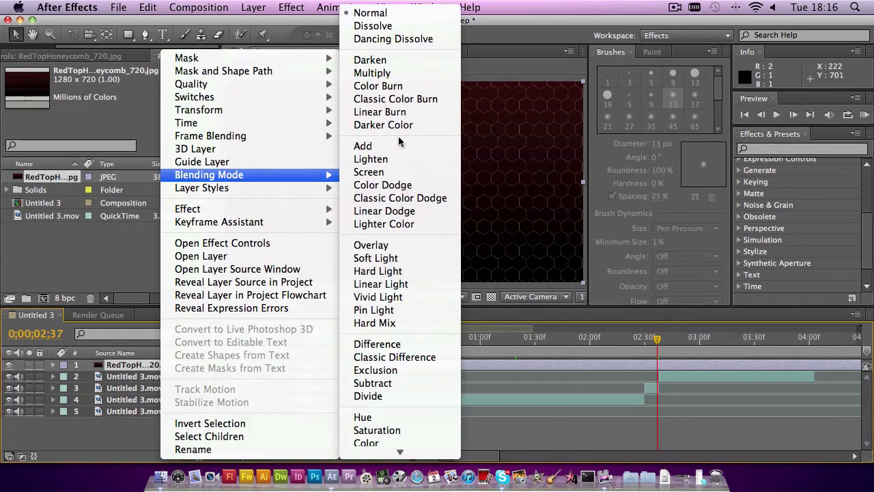
left_click(398, 146)
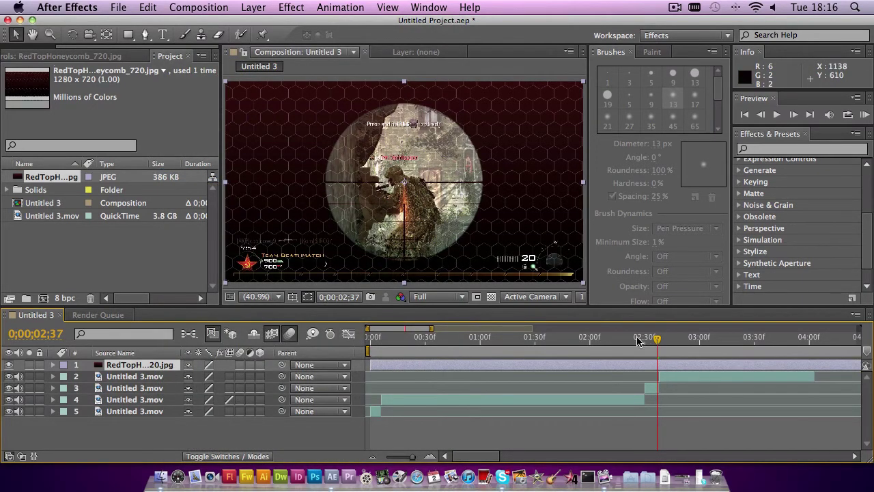
left_click_drag(638, 339, 542, 343)
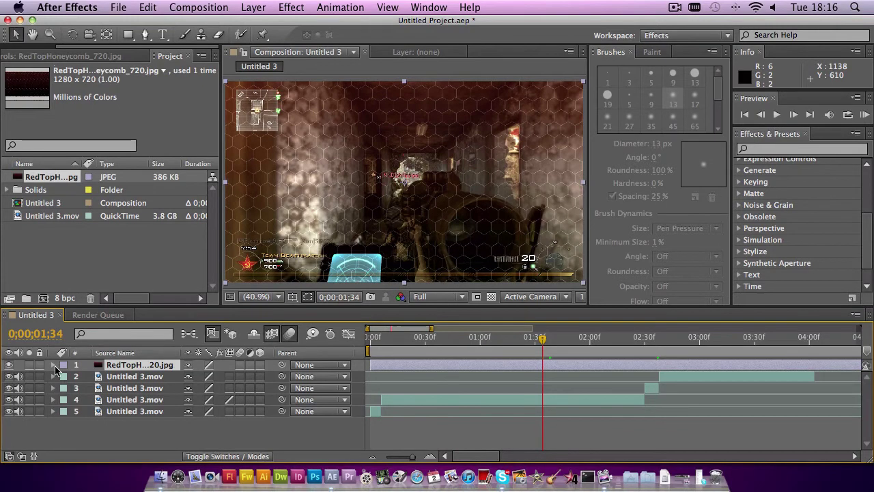
- Expand the honeycomb layer's Transform properties and scrub its Opacity down to 0%
left_click(54, 365)
left_click(65, 377)
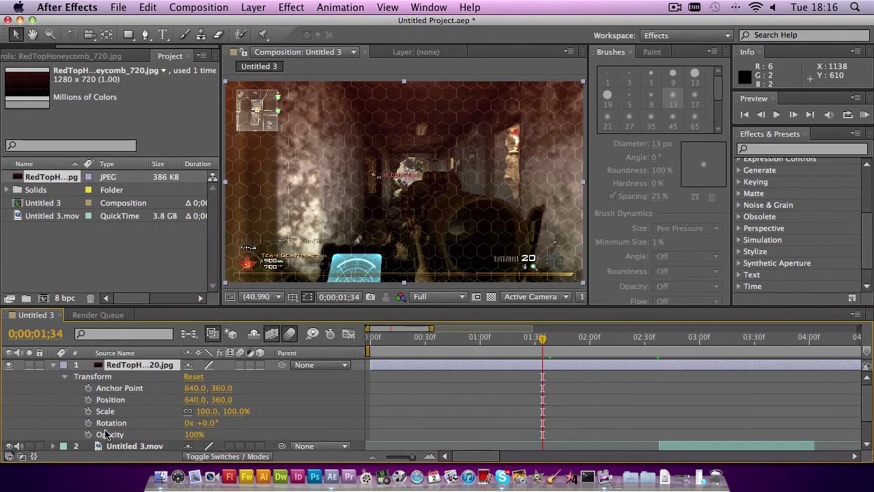
left_click_drag(193, 434, 137, 437)
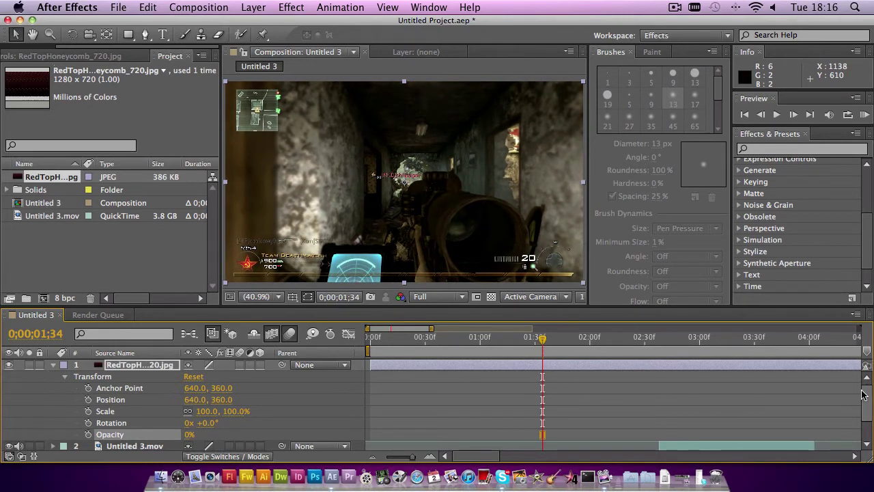
scroll(870, 402, "down", 2)
scroll(869, 402, "up", 2)
scroll(870, 402, "down", 2)
left_click_drag(558, 337, 658, 342)
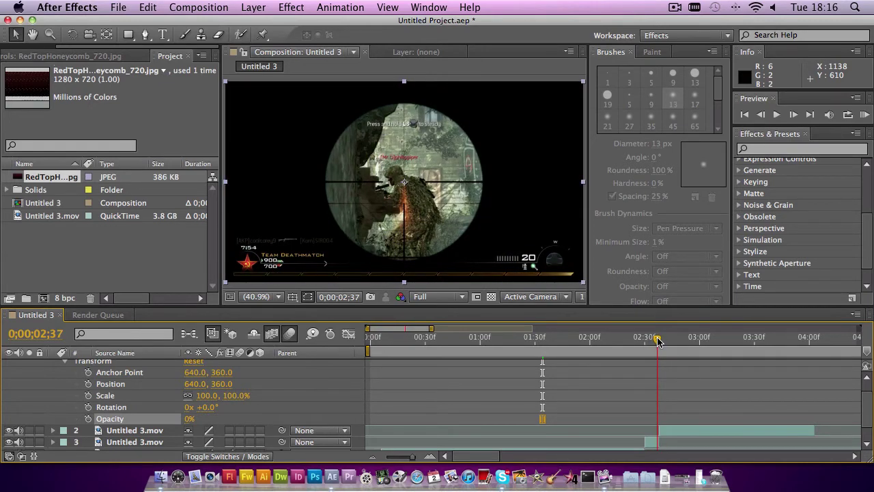
- Keyframe honeycomb opacity at 0% just before the shot, then 30% at the One Shot Kill frame
left_click(810, 114)
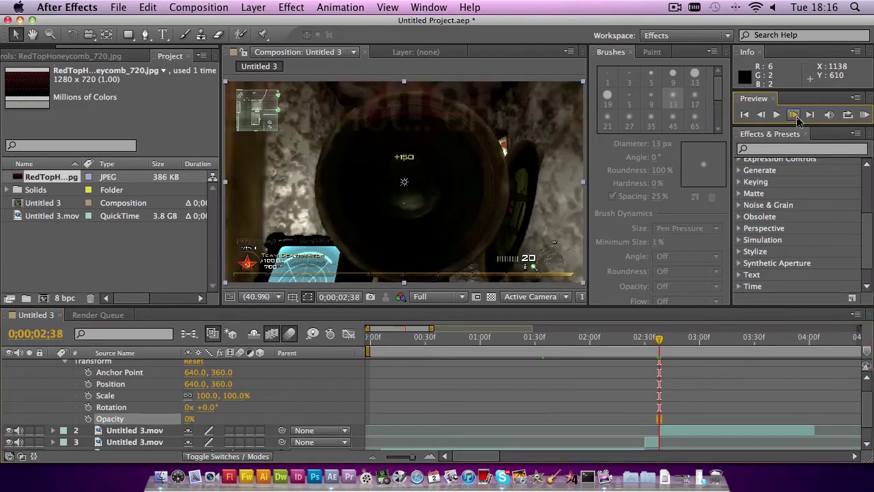
left_click(88, 418)
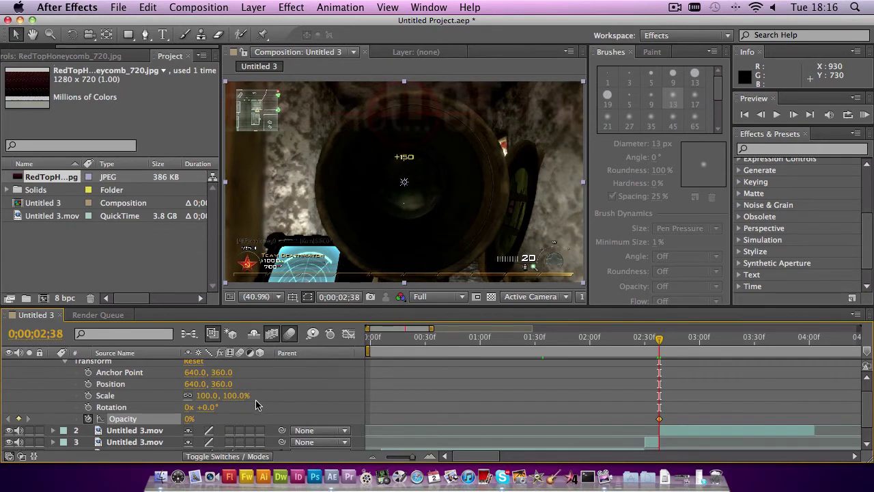
left_click_drag(659, 341, 677, 345)
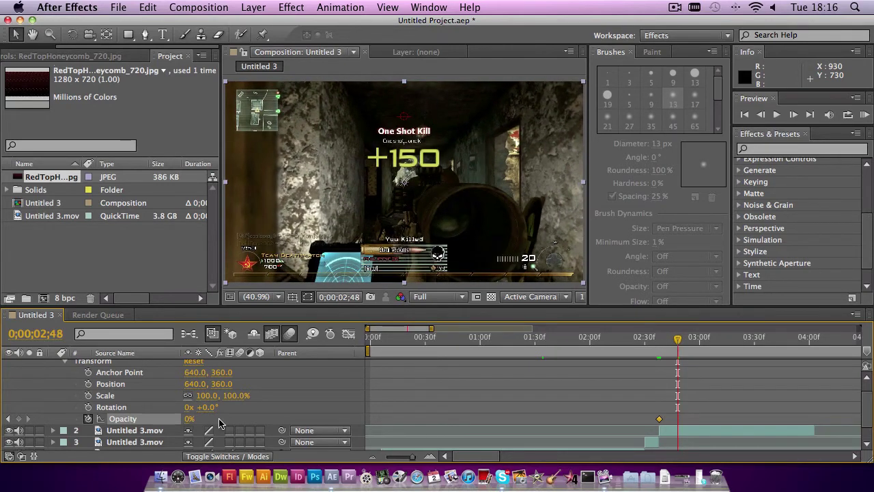
left_click_drag(188, 424, 197, 419)
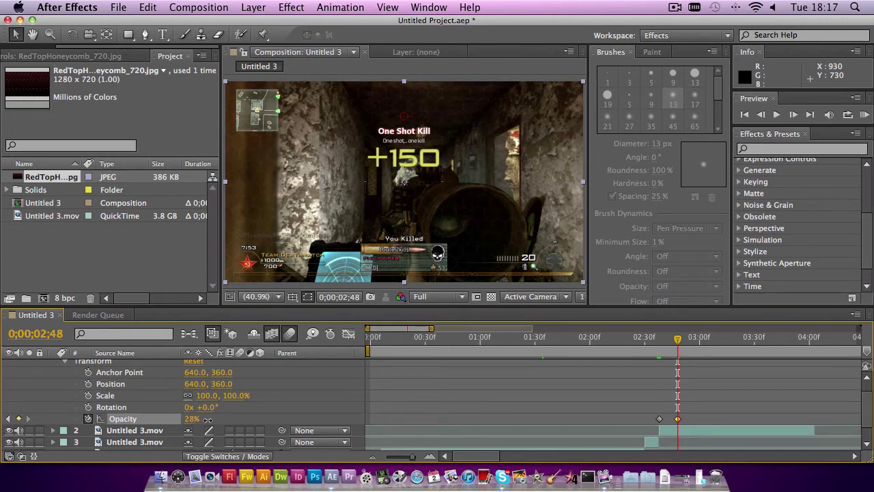
left_click(410, 224)
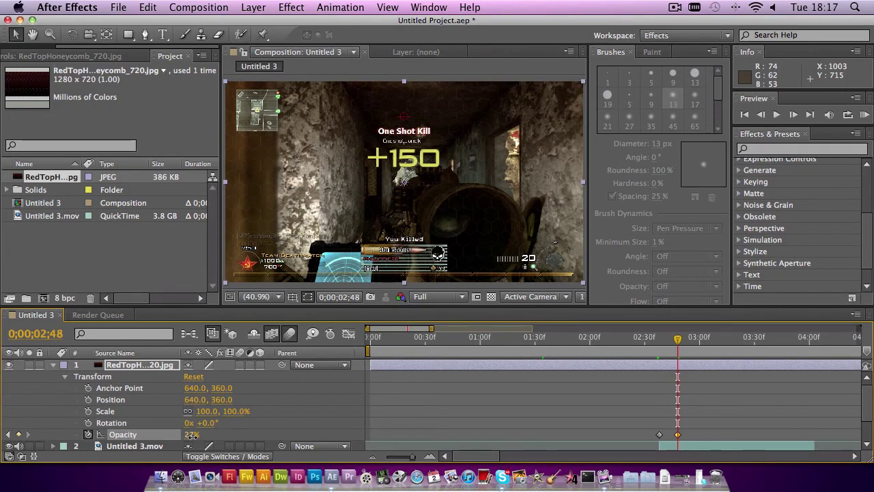
left_click_drag(192, 435, 193, 435)
- Bring opacity back to 0% around 0;00;03;38 and scrub to review the fade in and out
left_click_drag(687, 338, 768, 341)
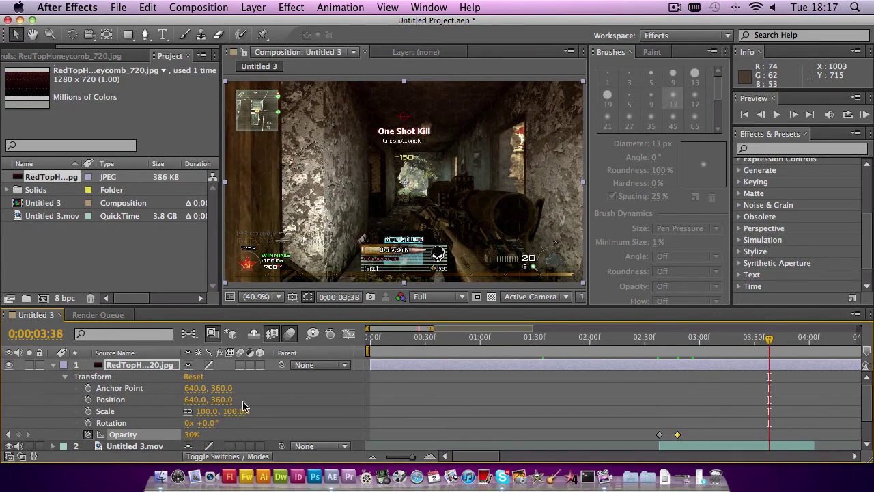
left_click_drag(192, 434, 164, 436)
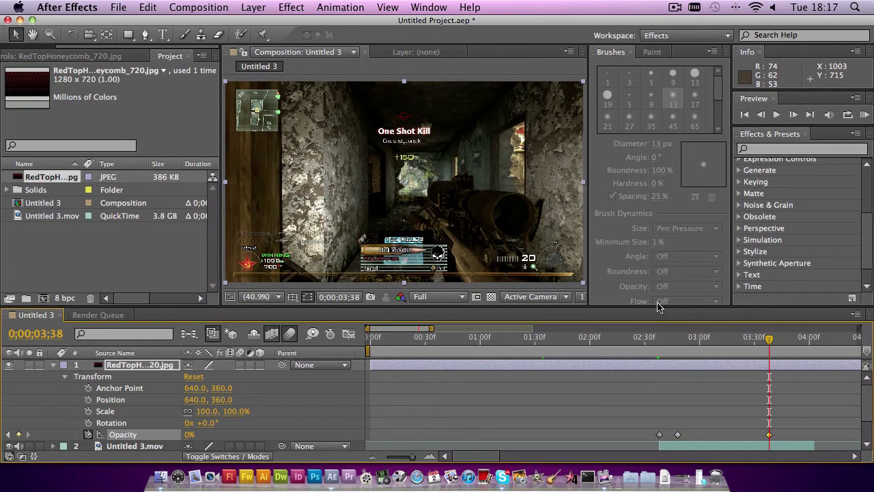
left_click_drag(642, 344, 729, 344)
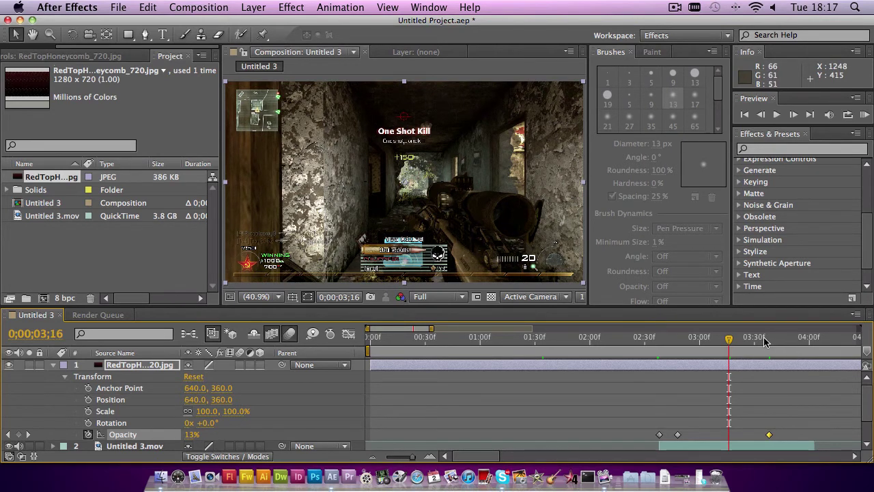
left_click_drag(729, 342, 324, 365)
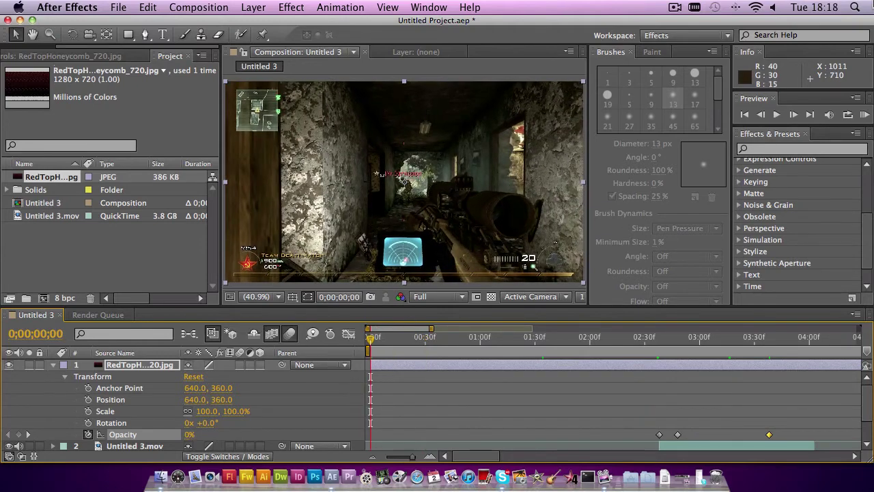
left_click(865, 115)
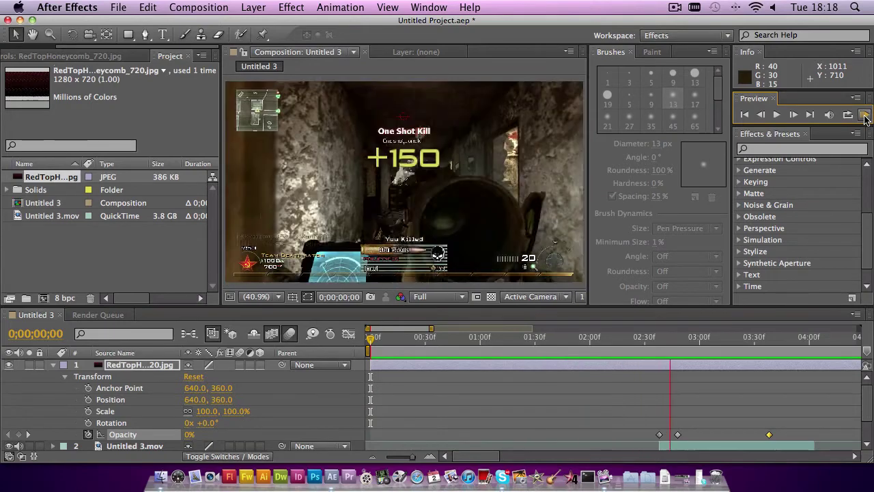
left_click(865, 115)
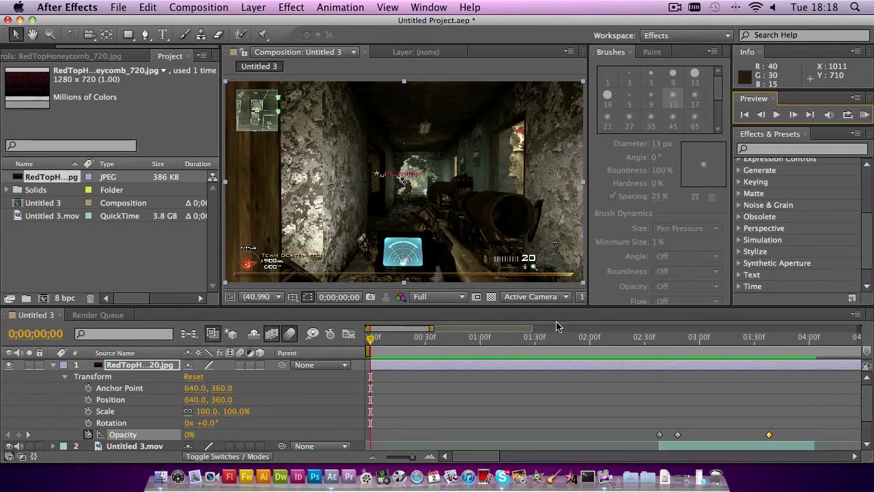
left_click_drag(567, 345, 755, 338)
- Return to the composition start with Home, then minimize the After Effects window to the Dock
key("Home")
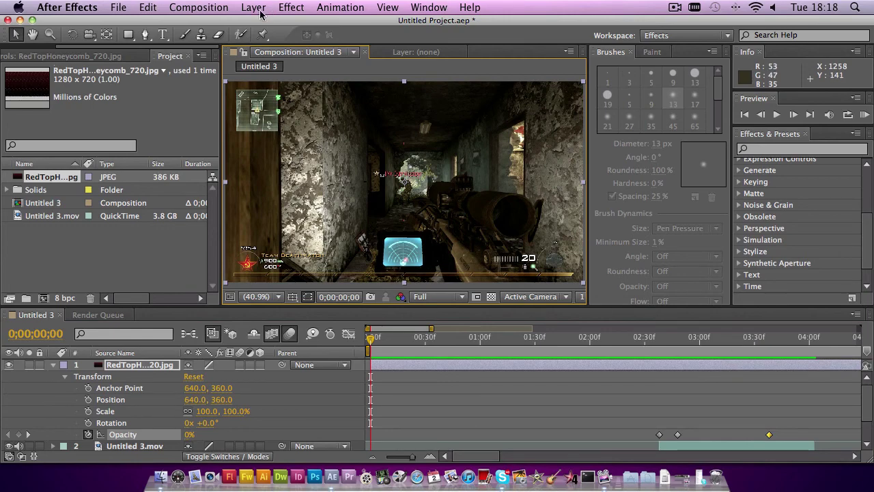
left_click(215, 9)
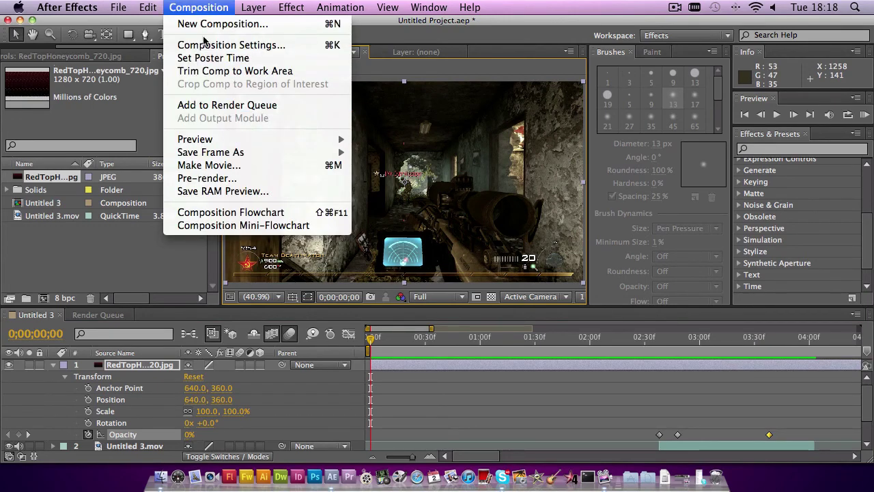
left_click(223, 11)
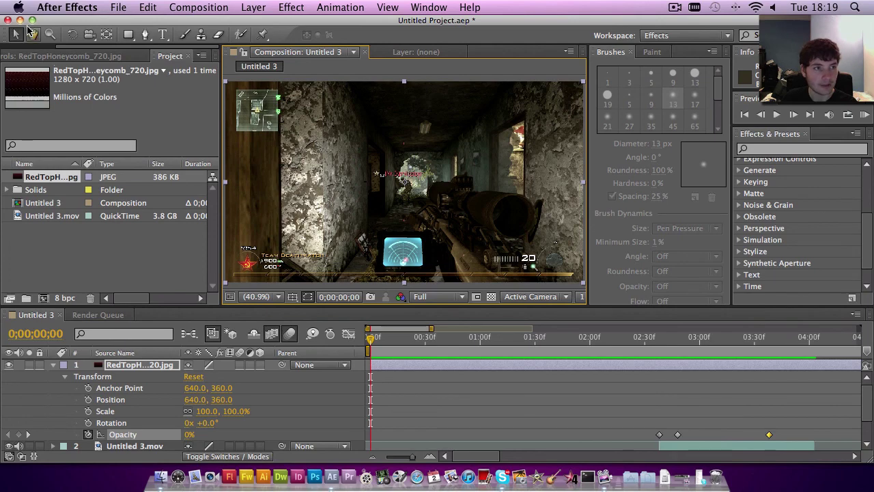
left_click(20, 20)
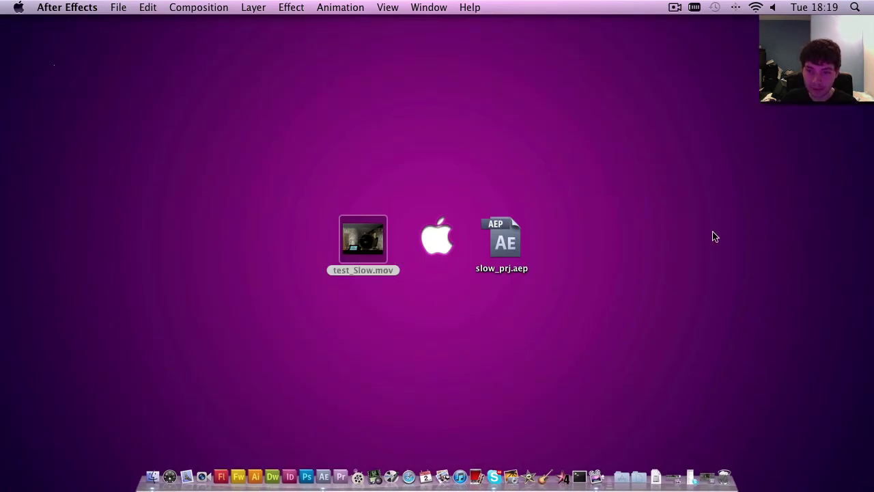